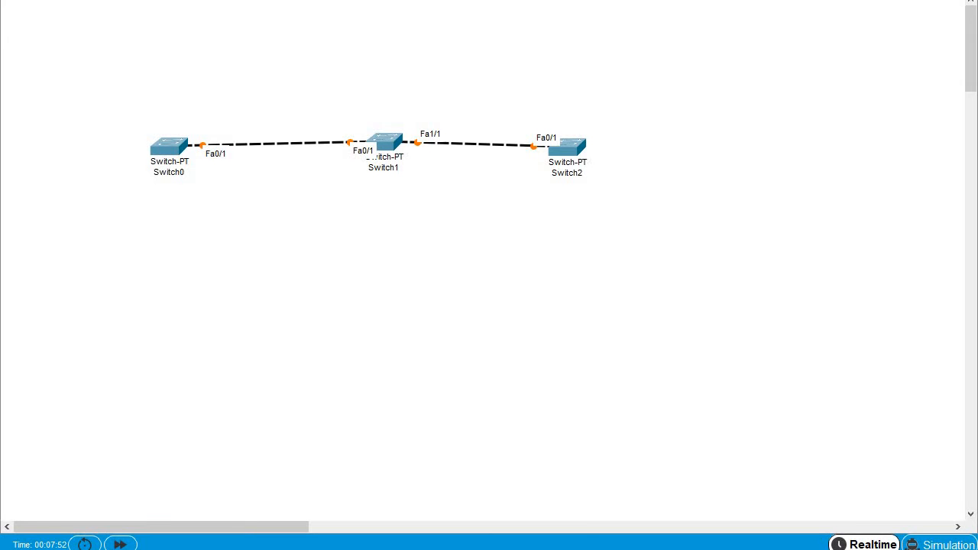
- Add text notes 'server', 'transparents' and 'cleint' above Switch0, Switch1 and Switch2
click(150, 111)
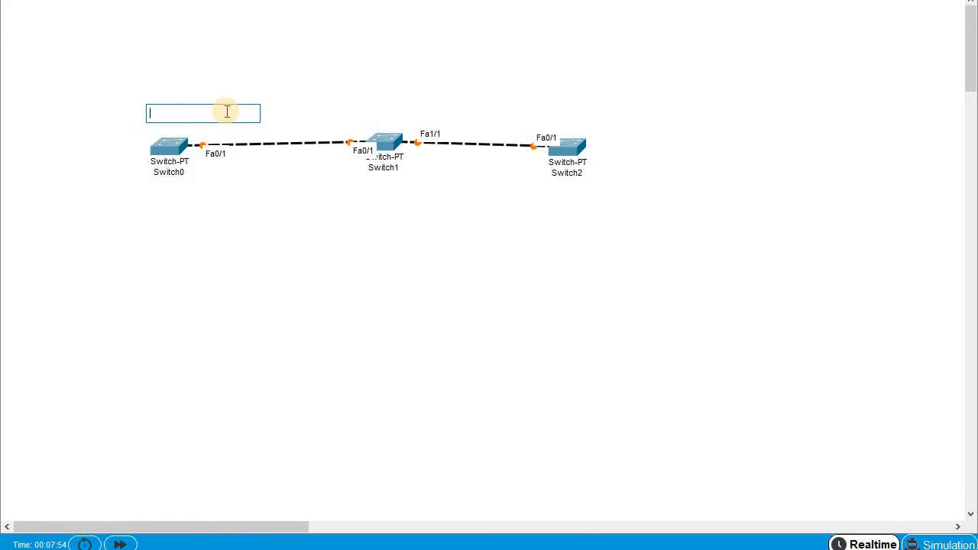
text(server)
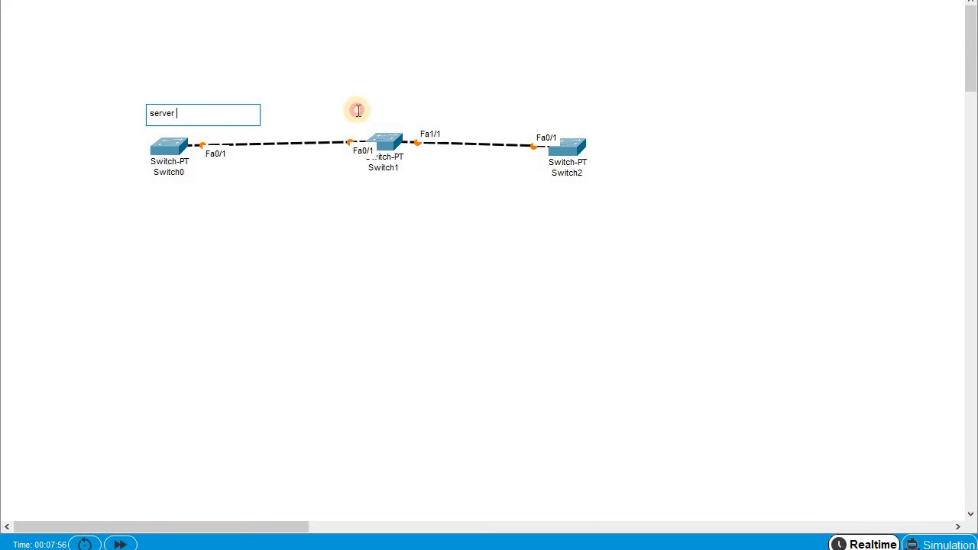
click(358, 112)
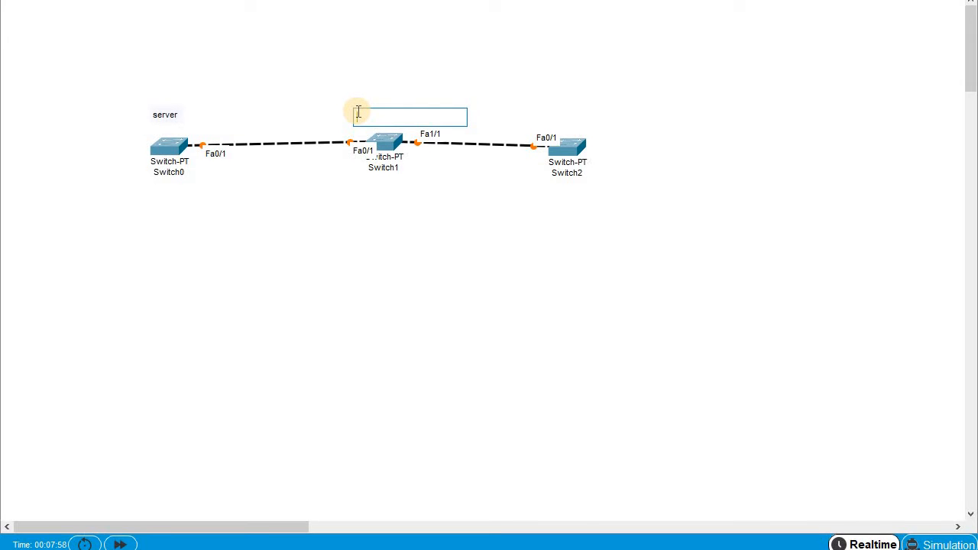
text(trans)
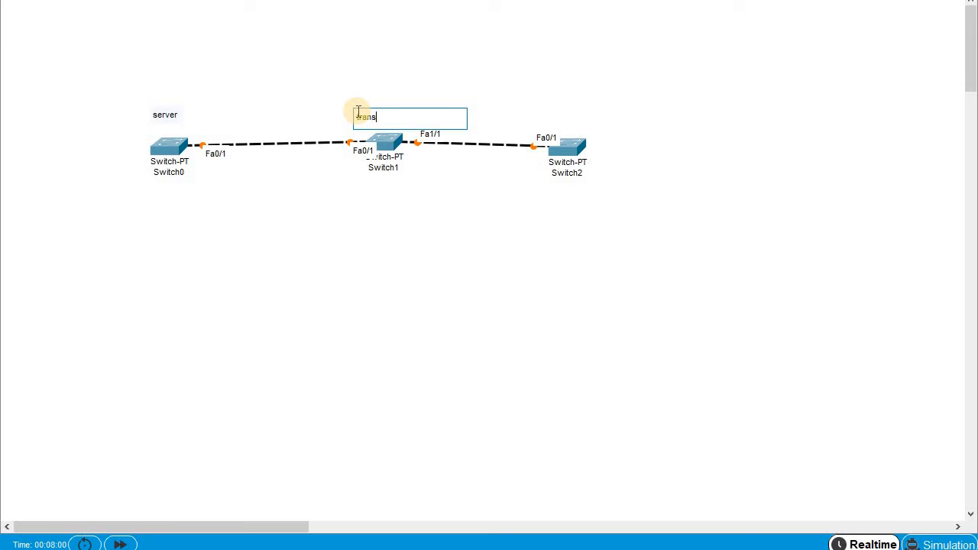
text(parents)
click(555, 112)
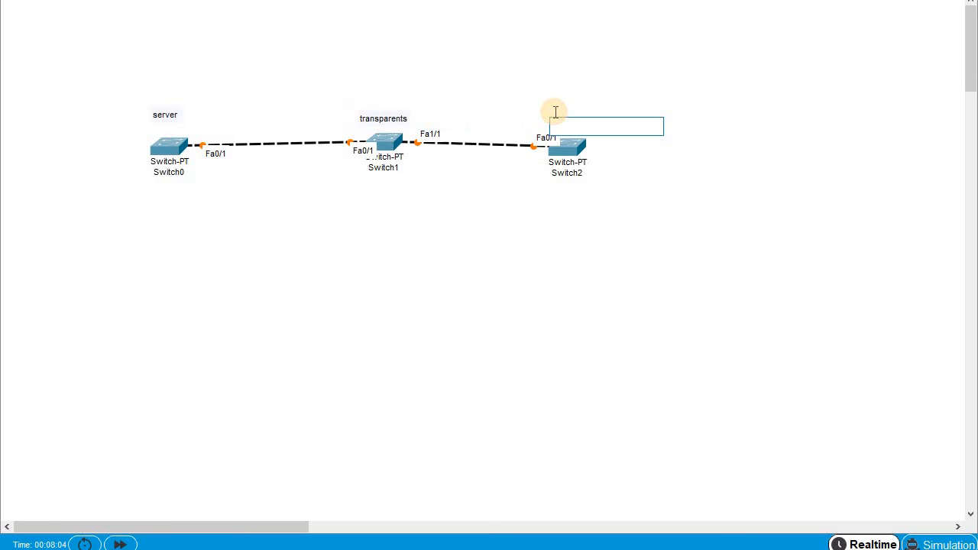
text(clen)
key(BackSpace)
key(BackSpace)
text(ie)
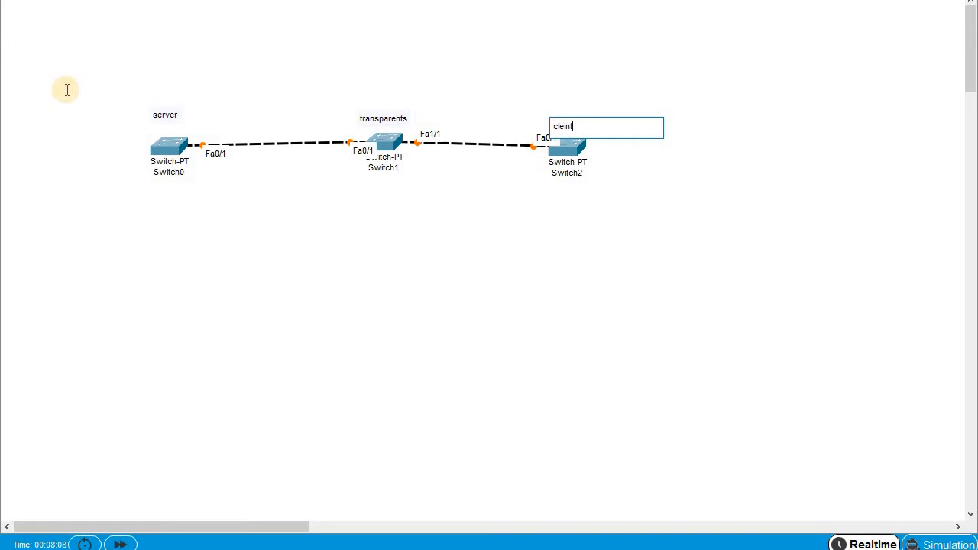
click(171, 137)
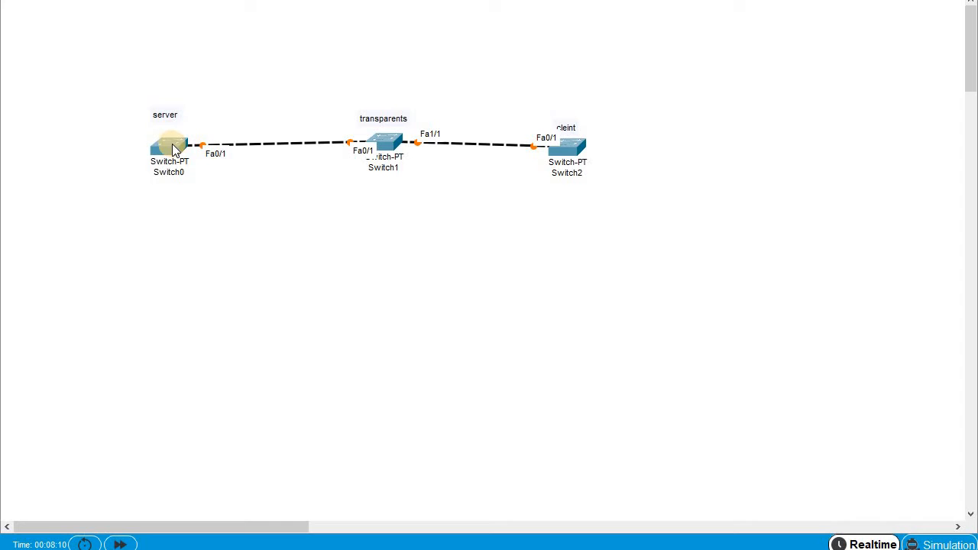
- Open Switch0's CLI, enter privileged mode with enable, and maximize the console window
click(392, 88)
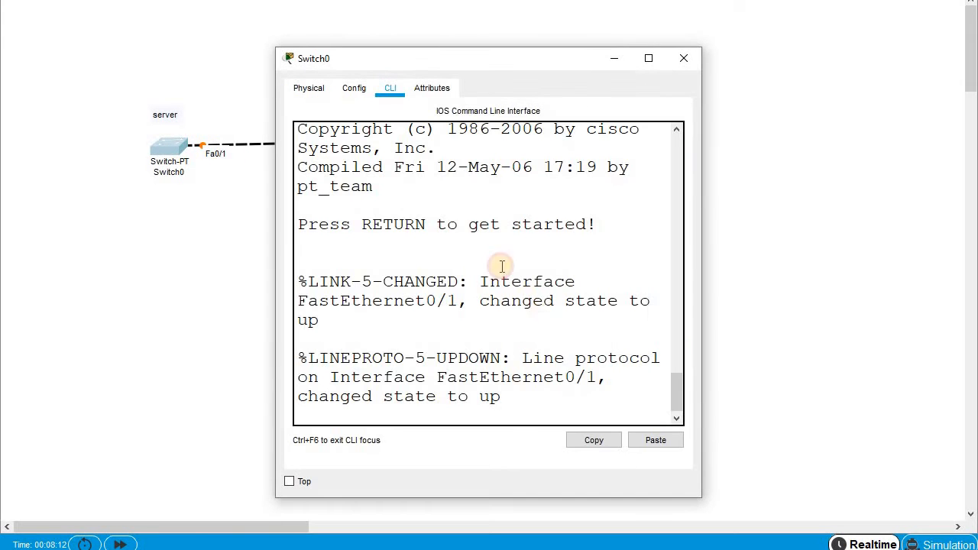
key(Return)
key(Return)
key(Return)
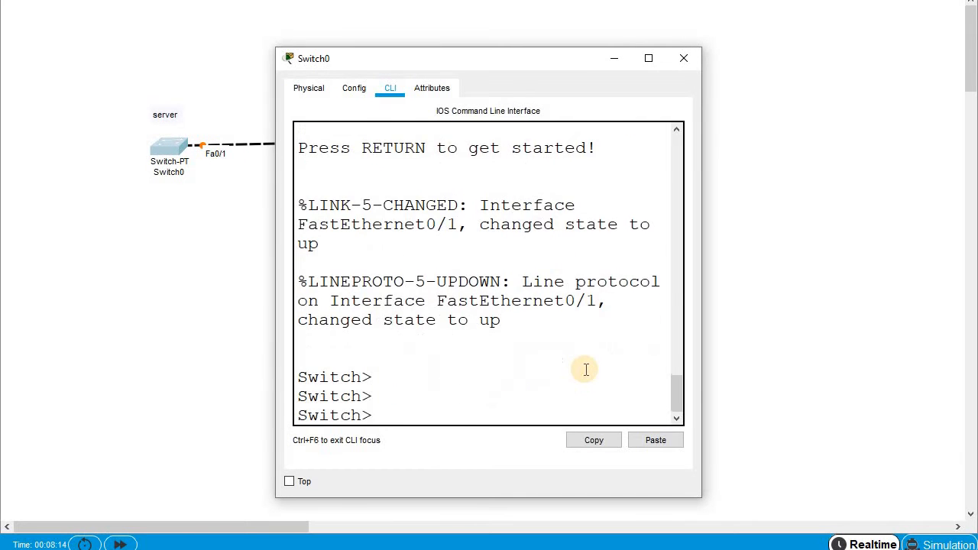
text(en)
key(Tab)
key(Return)
key(Return)
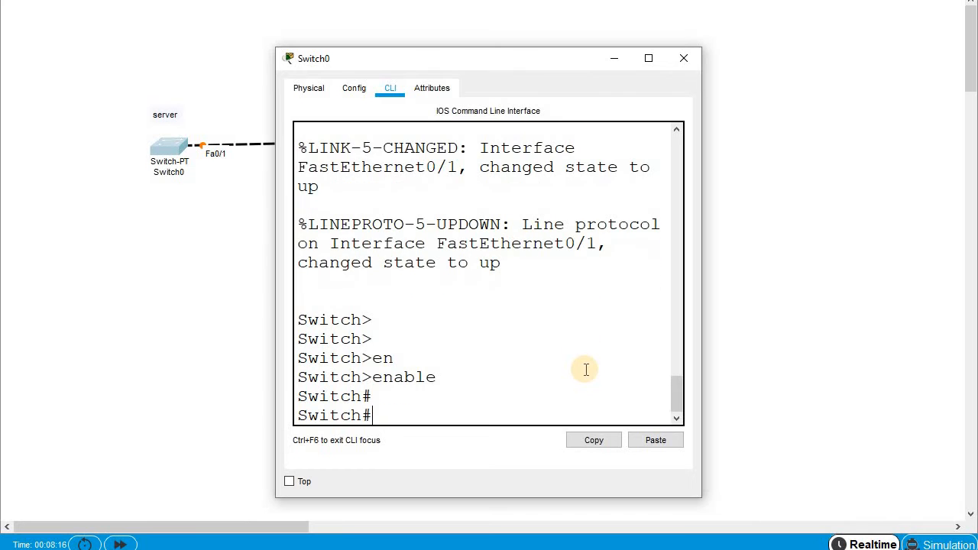
key(alt+space)
key(x)
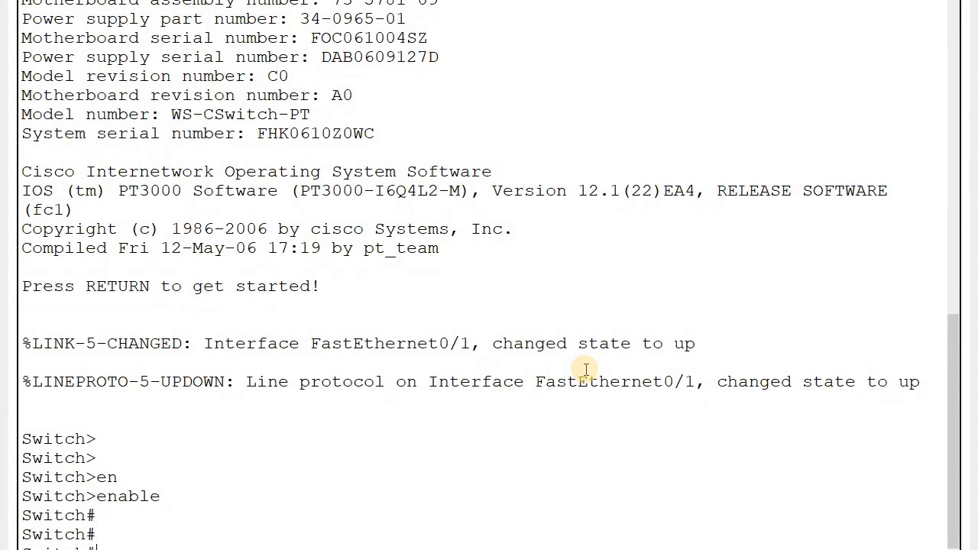
- Run show vtp status and confirm Switch0 already operates in VTP Server mode
text(sh vt)
key(Tab)
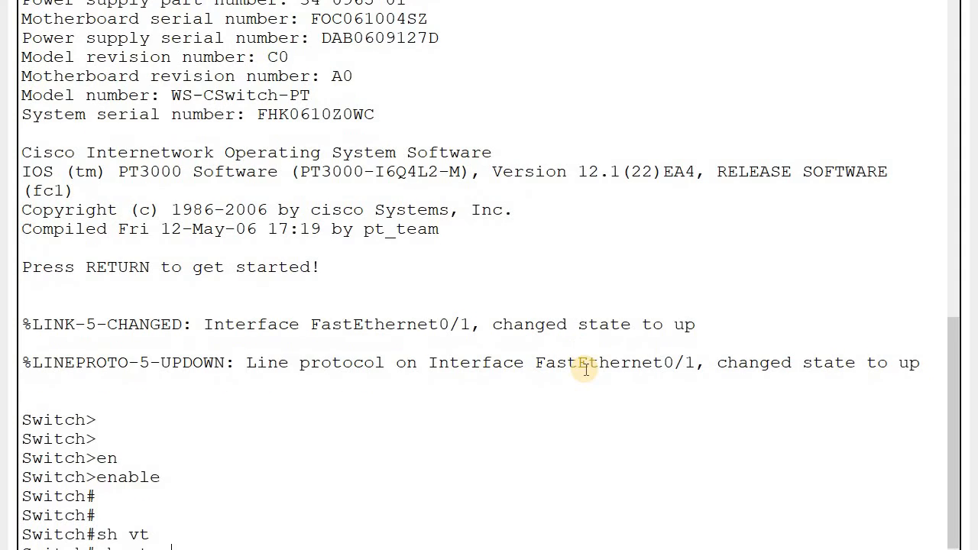
text(sta)
key(Tab)
key(Return)
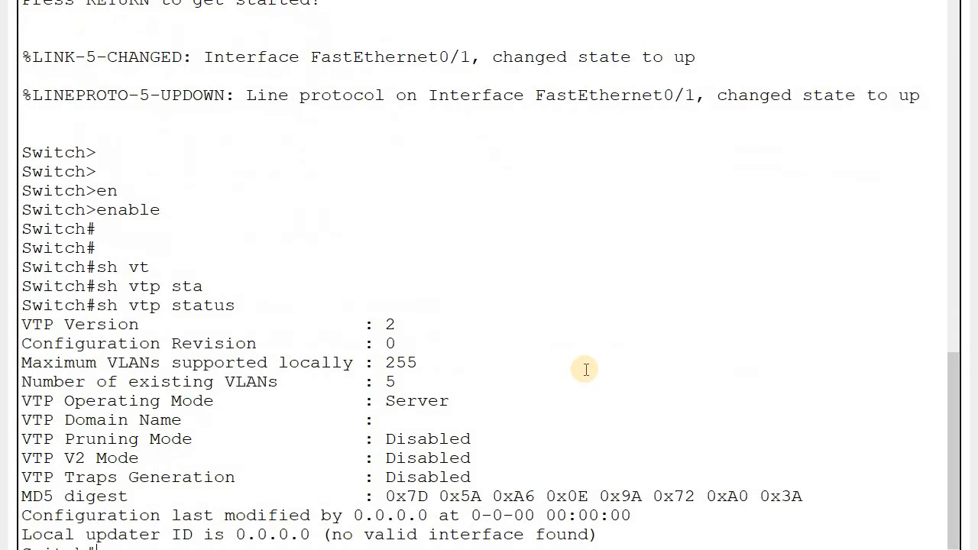
drag(388, 399, 457, 400)
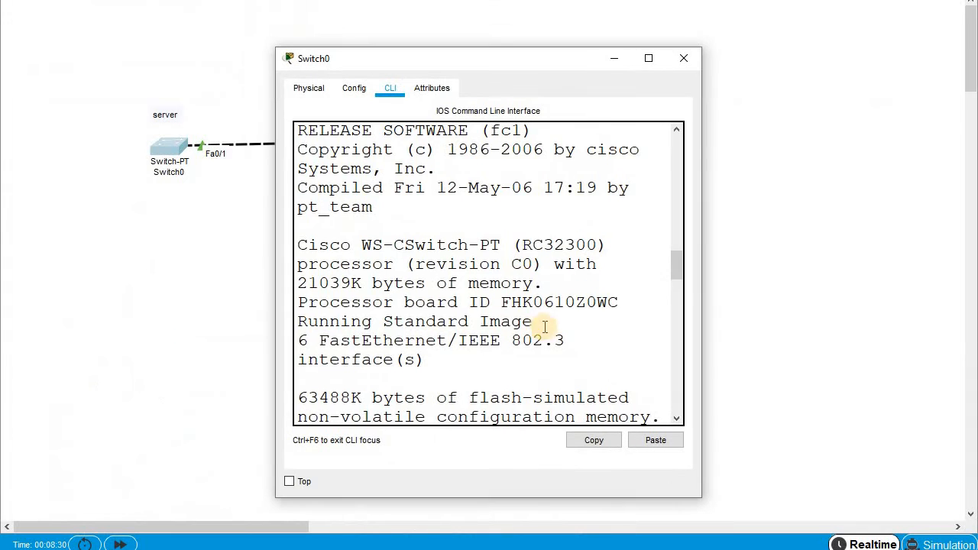
scroll(373, 321, up, 3)
scroll(474, 350, down, 10)
scroll(565, 350, down, 7)
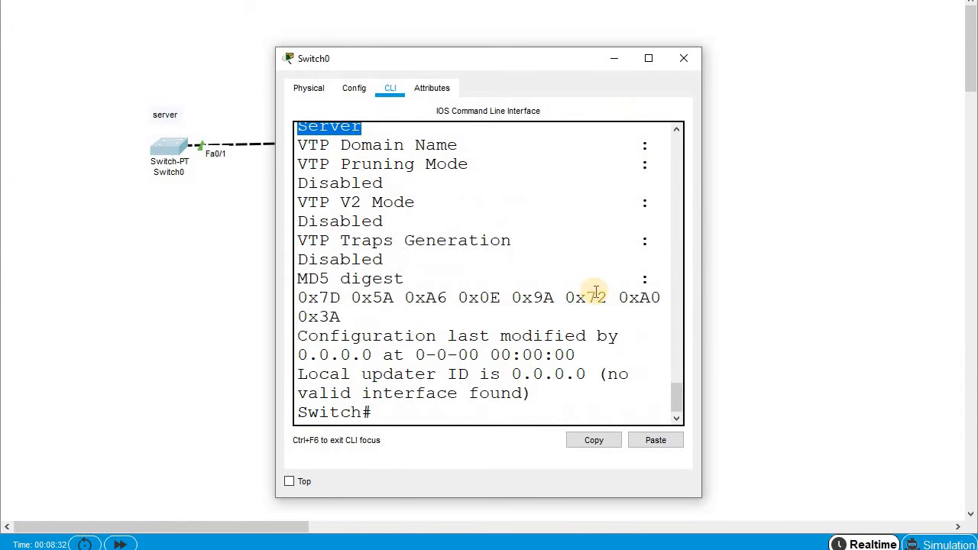
- Enter global configuration mode on Switch0 with configure terminal
click(439, 412)
text(vl)
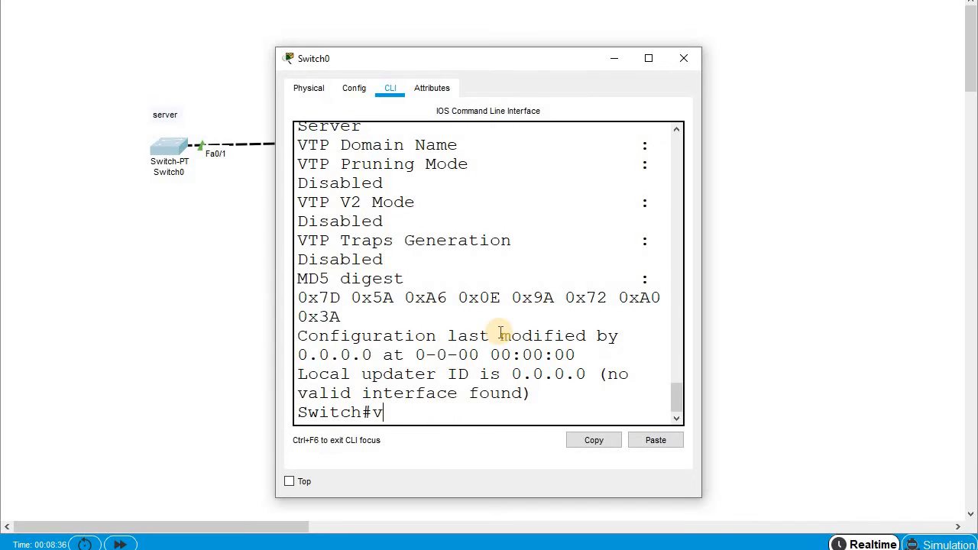
key(Tab)
key(BackSpace)
key(BackSpace)
key(BackSpace)
key(BackSpace)
key(BackSpace)
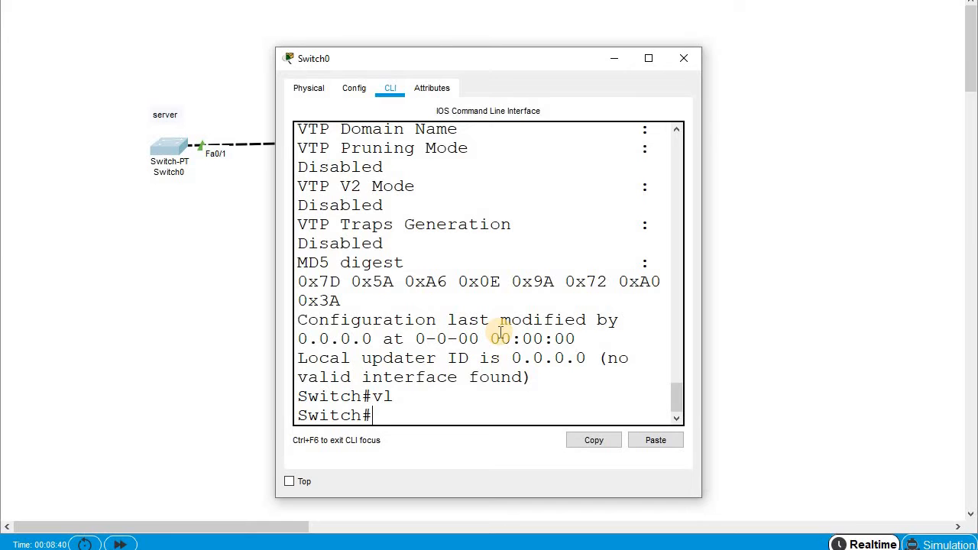
text(conf)
key(Tab)
key(Return)
text(v)
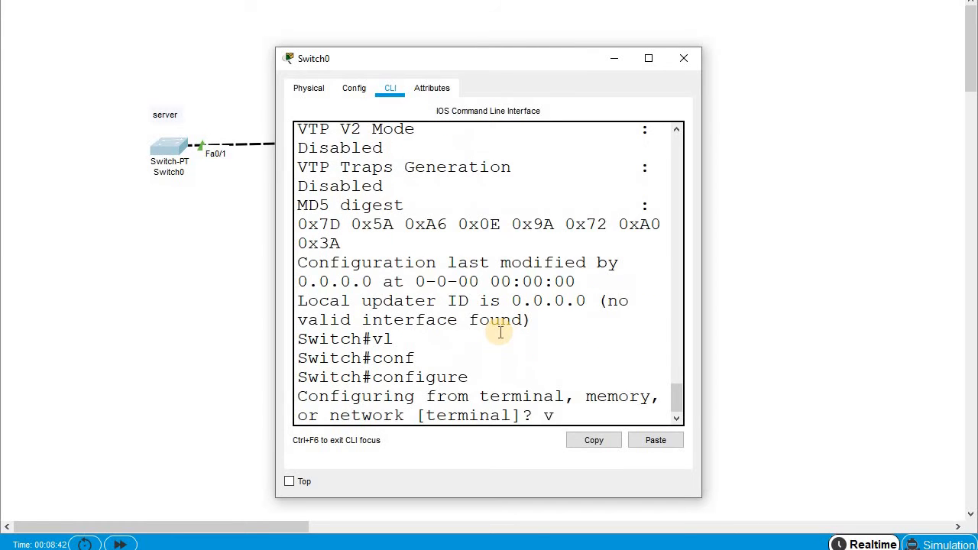
key(BackSpace)
key(Return)
- Set Switch0's VTP mode to server
text(vt)
key(Tab)
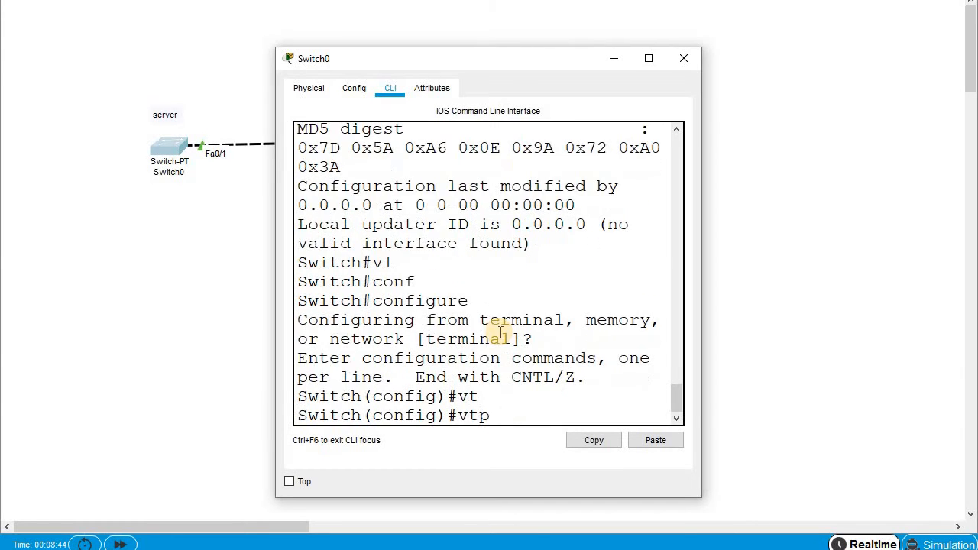
text(m)
key(Tab)
text(o)
key(BackSpace)
text(ser)
key(Tab)
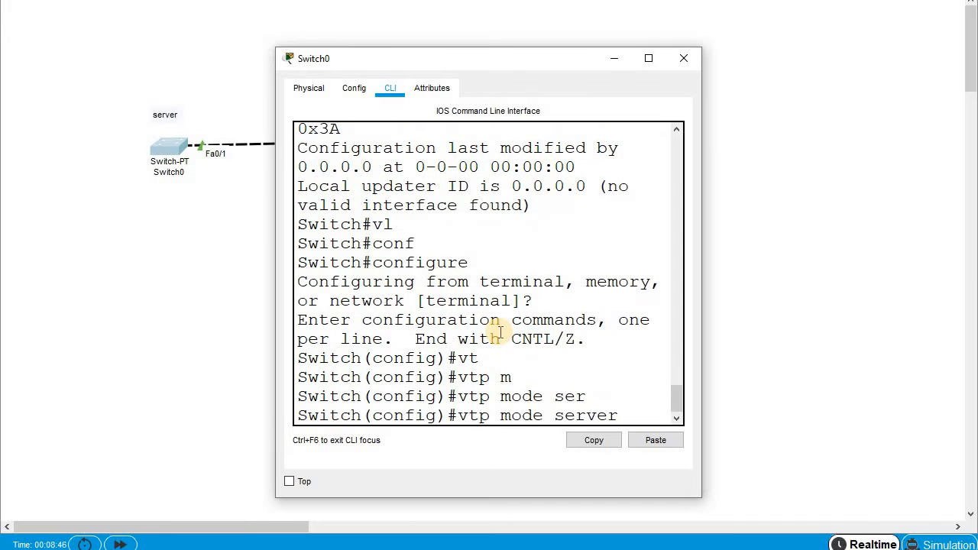
key(Return)
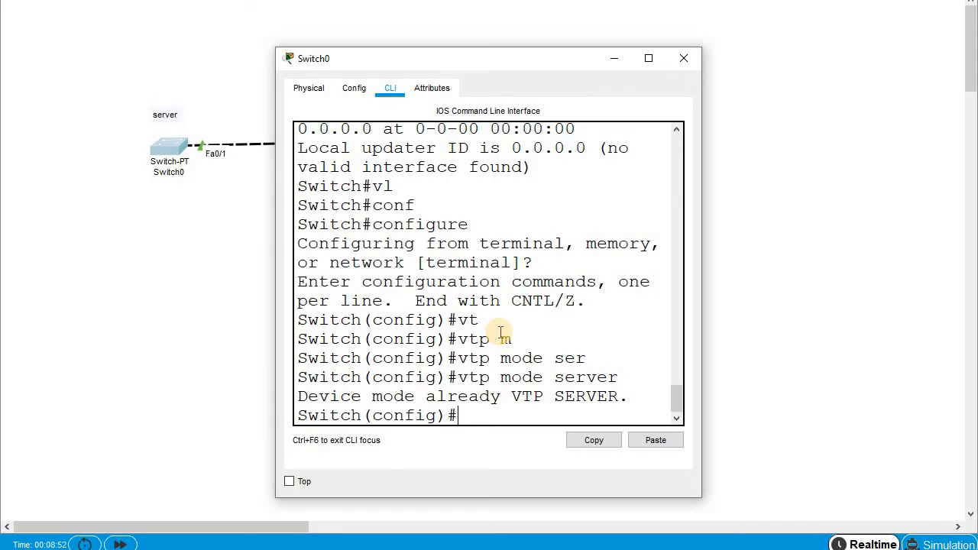
- Set the VTP domain to laksh.com on Switch0
text(co)
key(BackSpace)
key(BackSpace)
text(v)
key(Tab)
text(t)
key(Tab)
text(dom)
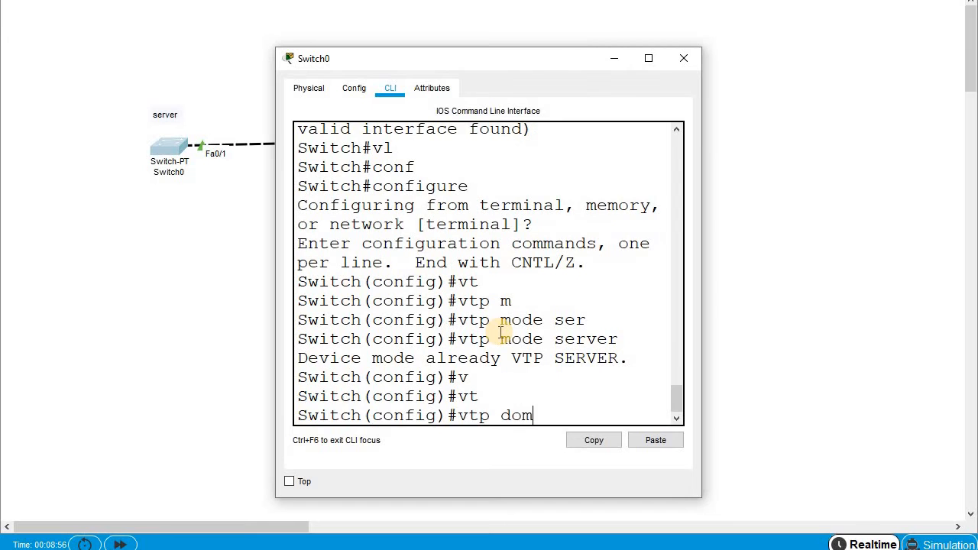
key(Tab)
text(laksh.)
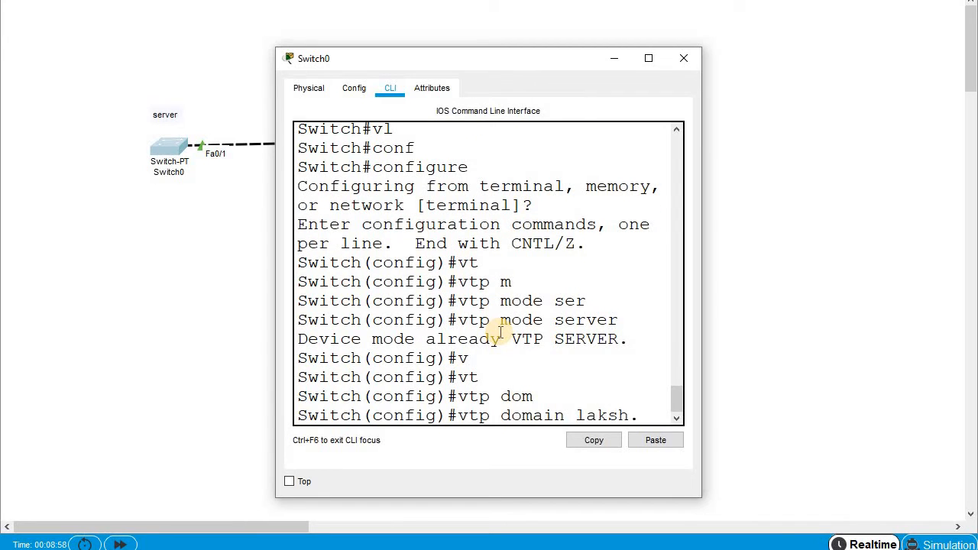
text(com)
key(Return)
- Configure a VTP password on Switch0
text(v)
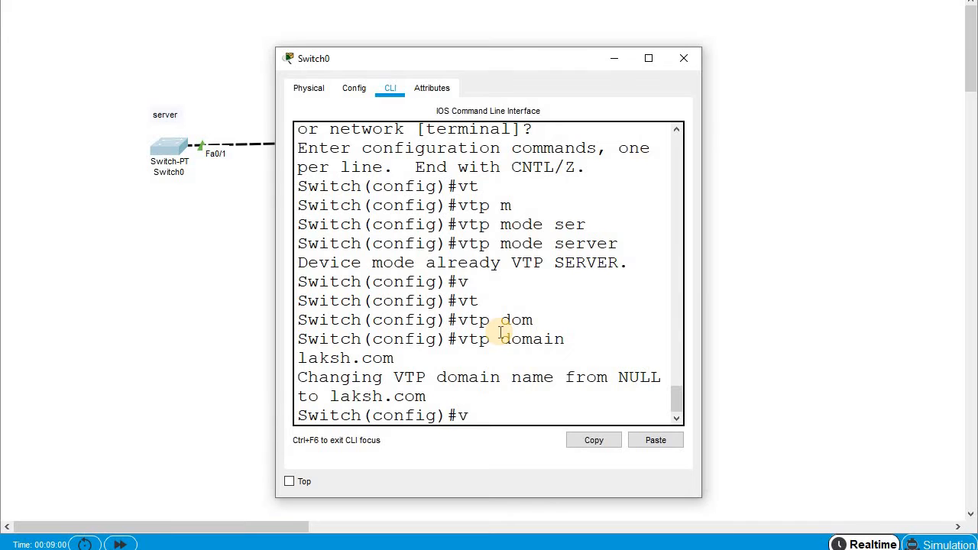
text(t)
key(Tab)
text(pas)
key(Tab)
text(123)
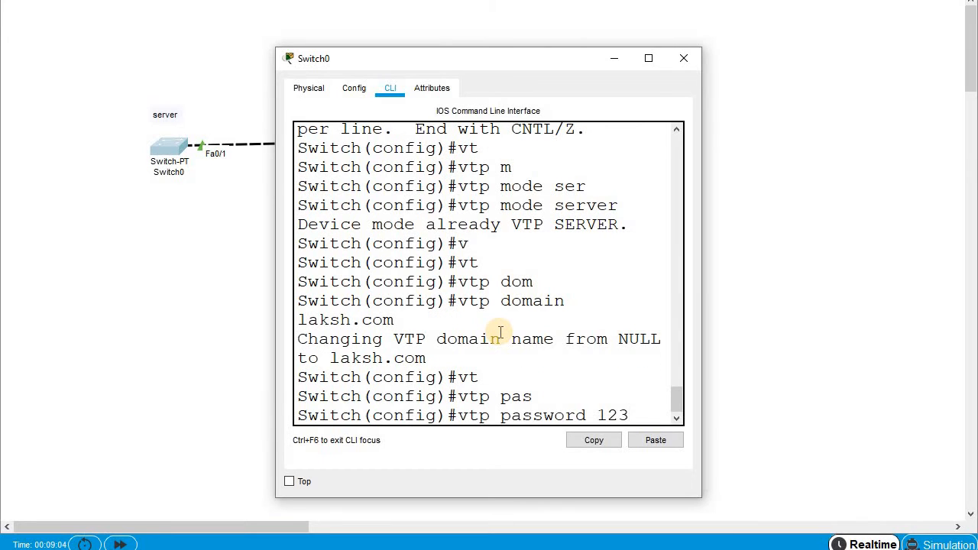
key(Return)
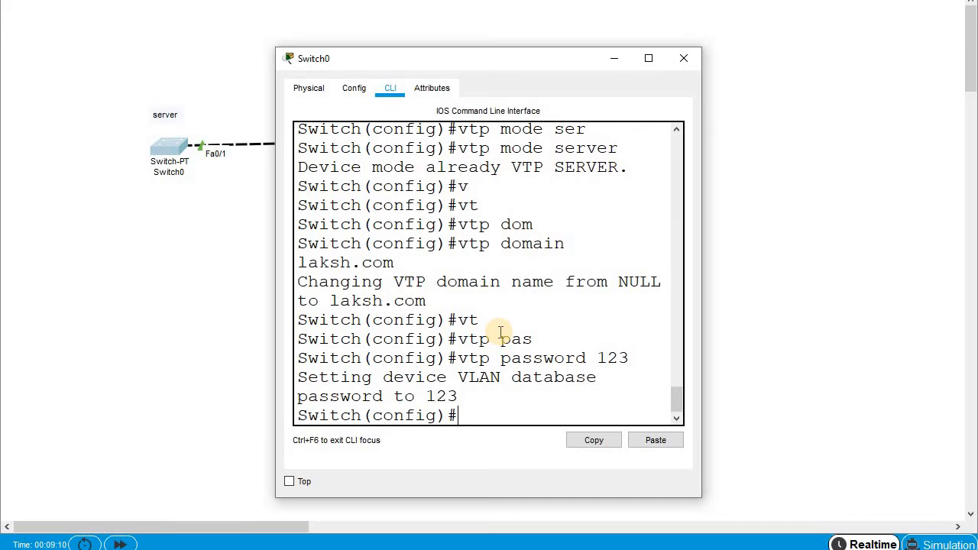
- Set Switch0 to VTP version 2
text(vt)
key(Tab)
text(ver1)
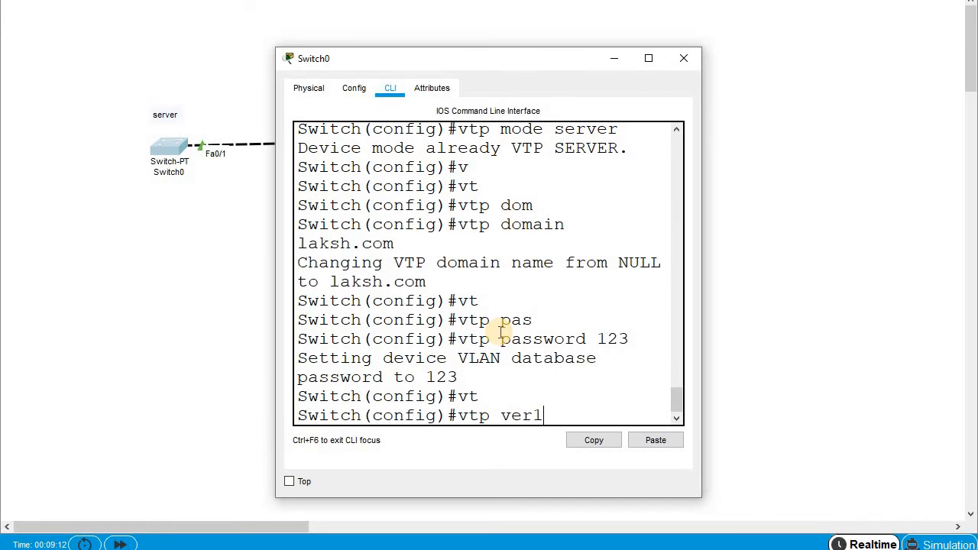
key(Tab)
text(2)
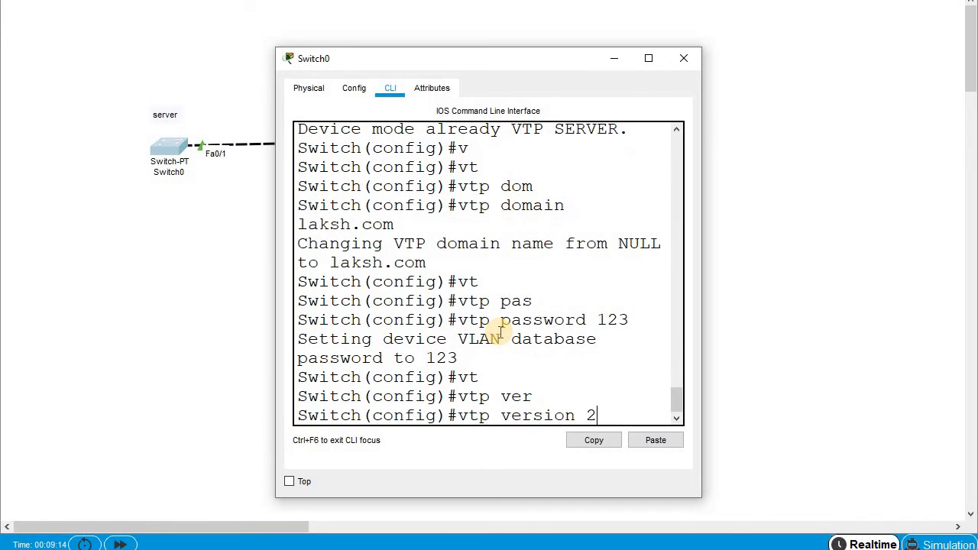
key(Return)
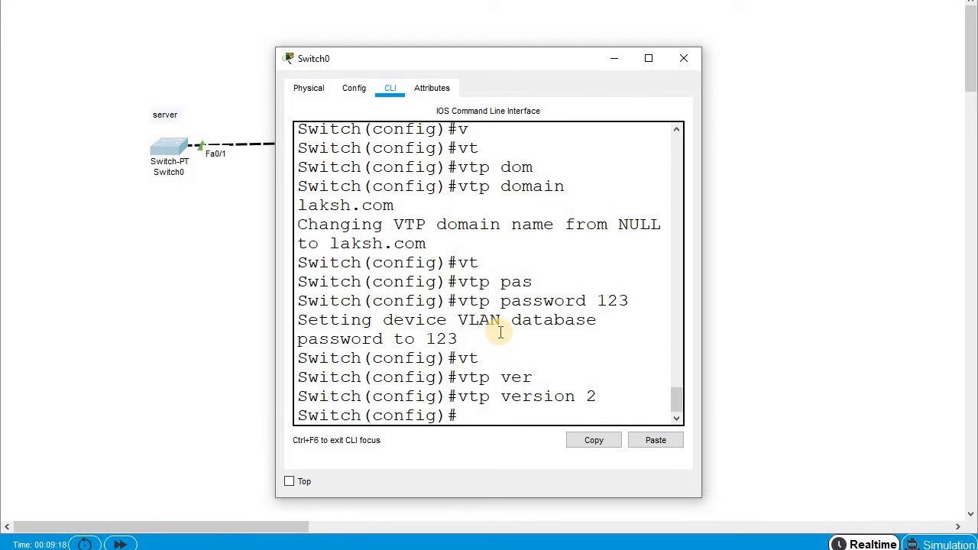
- Exit global configuration mode back to the privileged prompt
text(ex)
key(Tab)
key(Return)
key(Return)
key(Return)
key(Return)
text(sh)
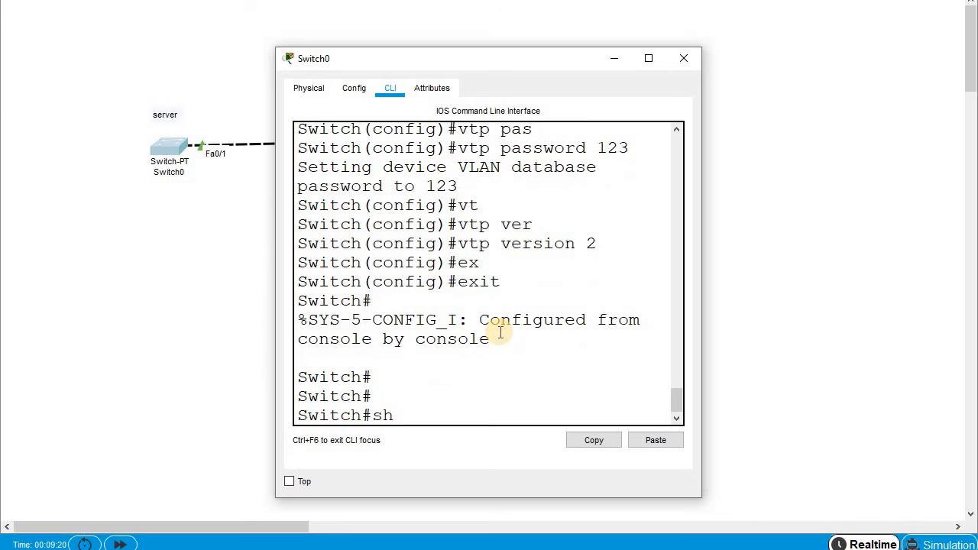
text( vl)
key(Tab)
key(BackSpace)
- Run show vtp status on Switch0, confirming Server mode, domain laksh.com and version 2
key(BackSpace)
text(t)
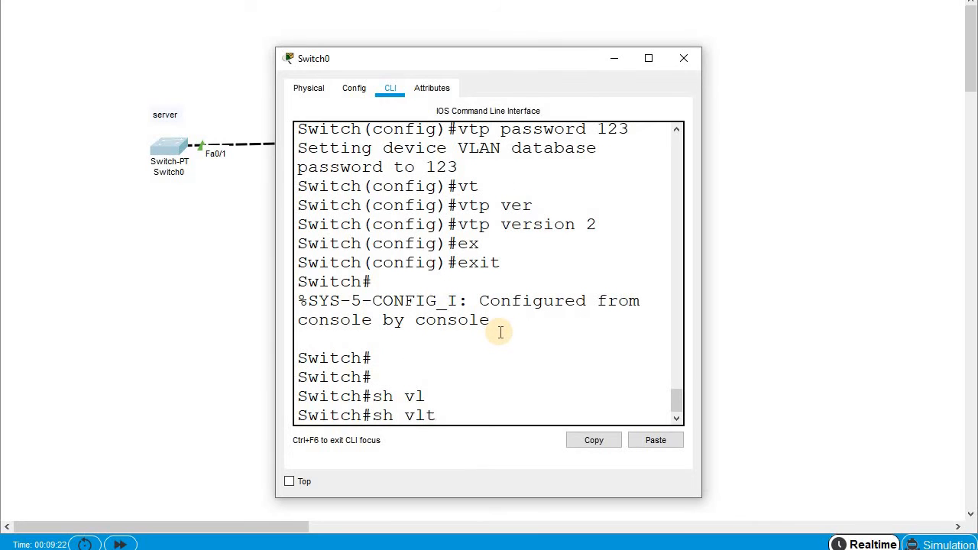
key(BackSpace)
key(BackSpace)
text(t)
key(Tab)
text(sta)
key(Tab)
key(Return)
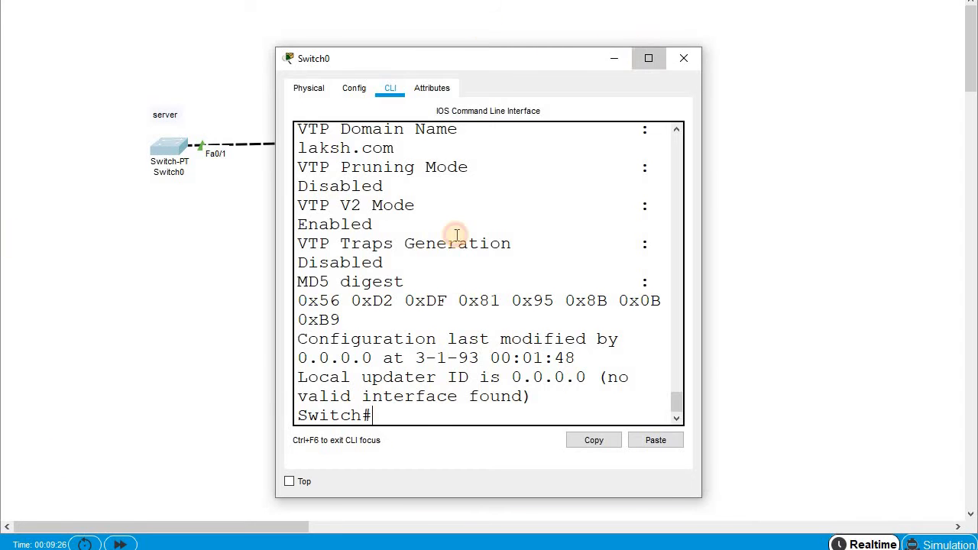
drag(385, 399, 466, 398)
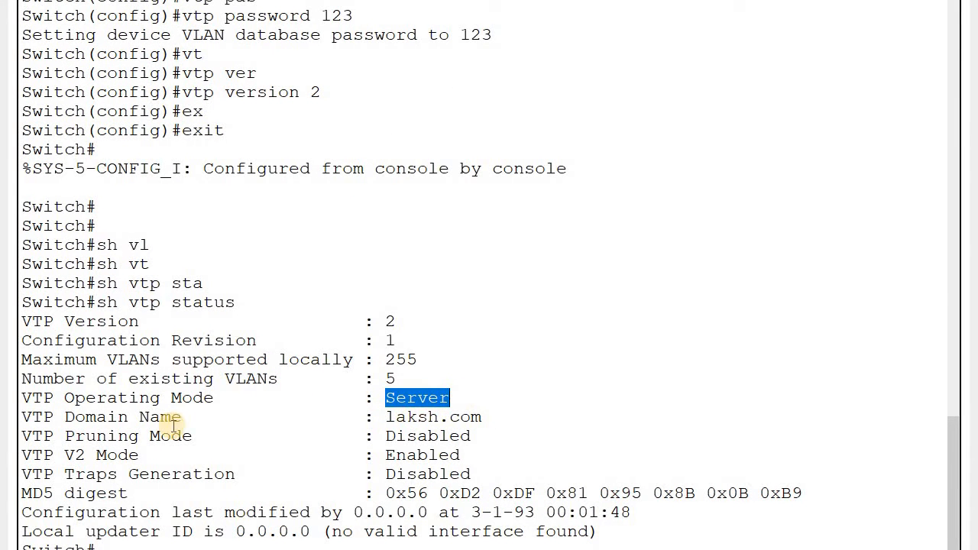
drag(23, 399, 235, 419)
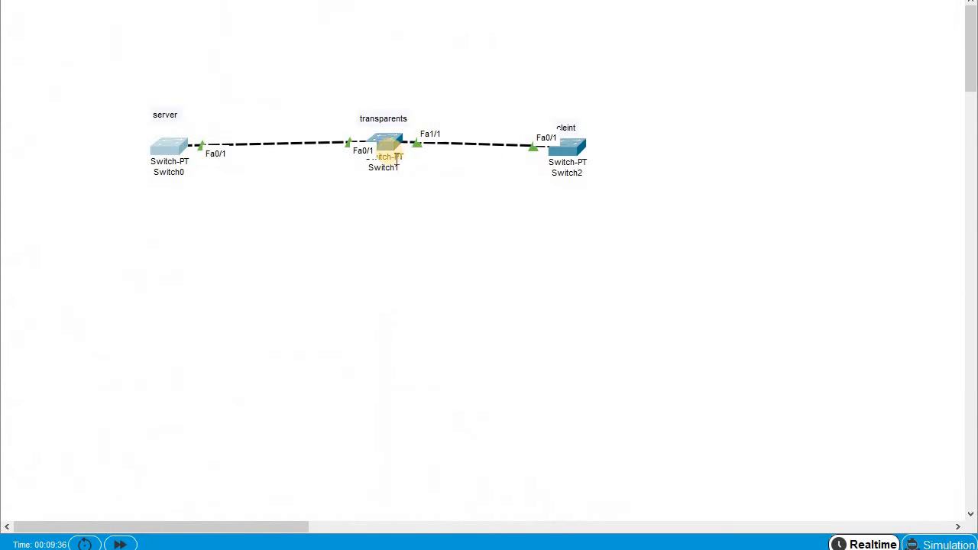
- Open Switch1's CLI and enter privileged mode with enable
click(385, 144)
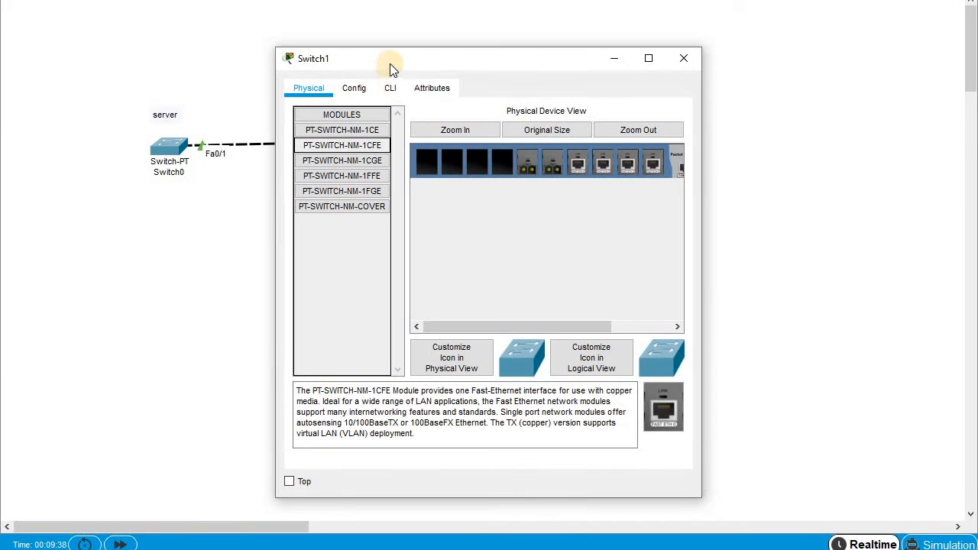
drag(398, 63, 572, 49)
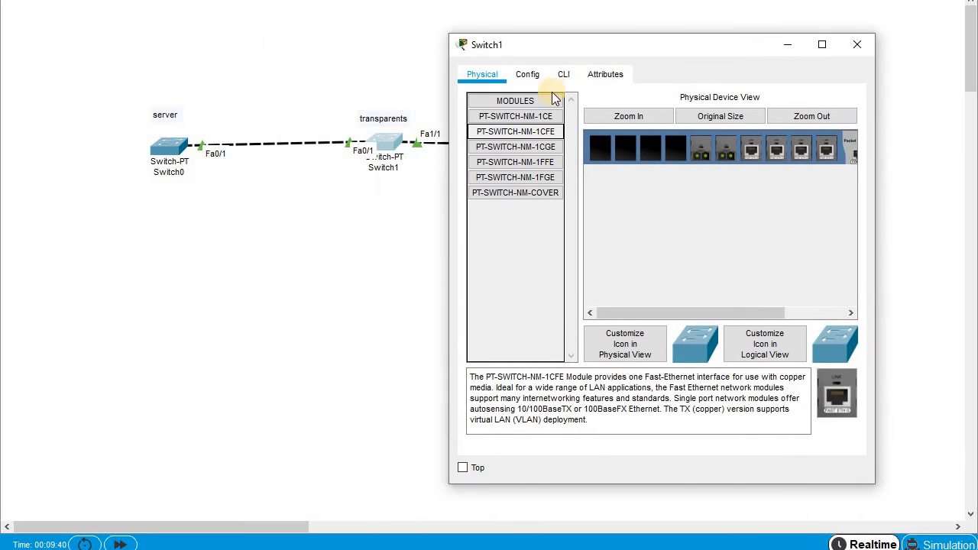
click(564, 75)
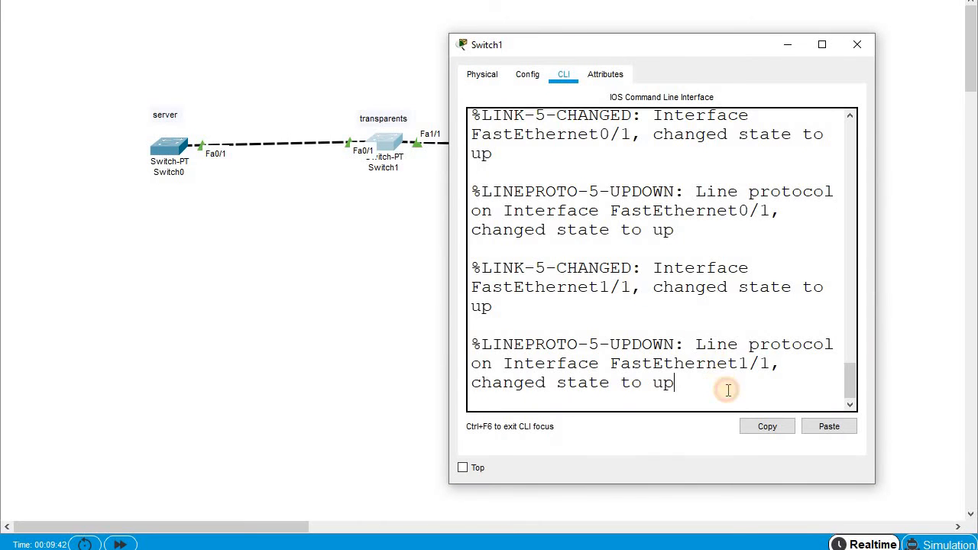
key(Return)
key(Return)
key(Return)
text(en)
key(Tab)
key(Return)
key(Return)
key(Return)
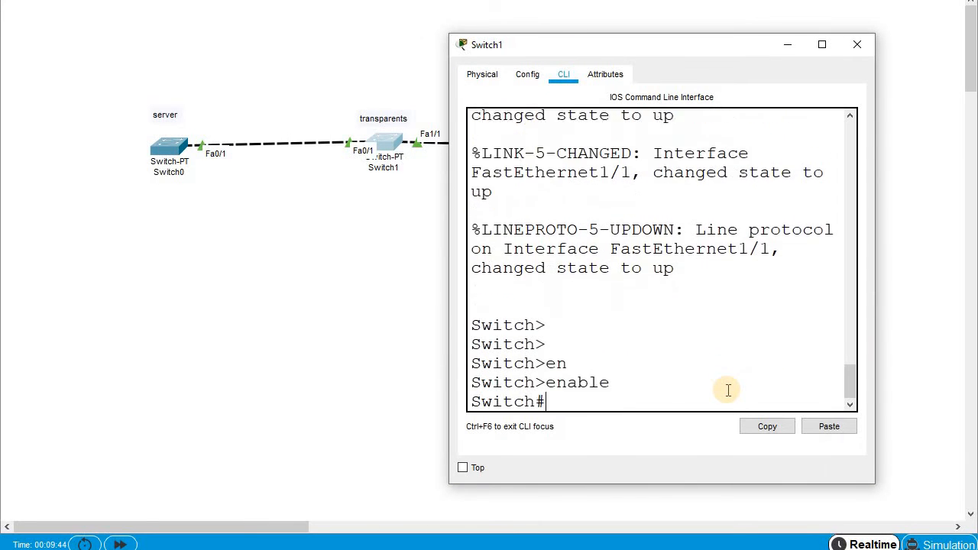
- Enter global configuration and set Switch1's VTP mode to transparent
text(conf)
key(Tab)
key(Return)
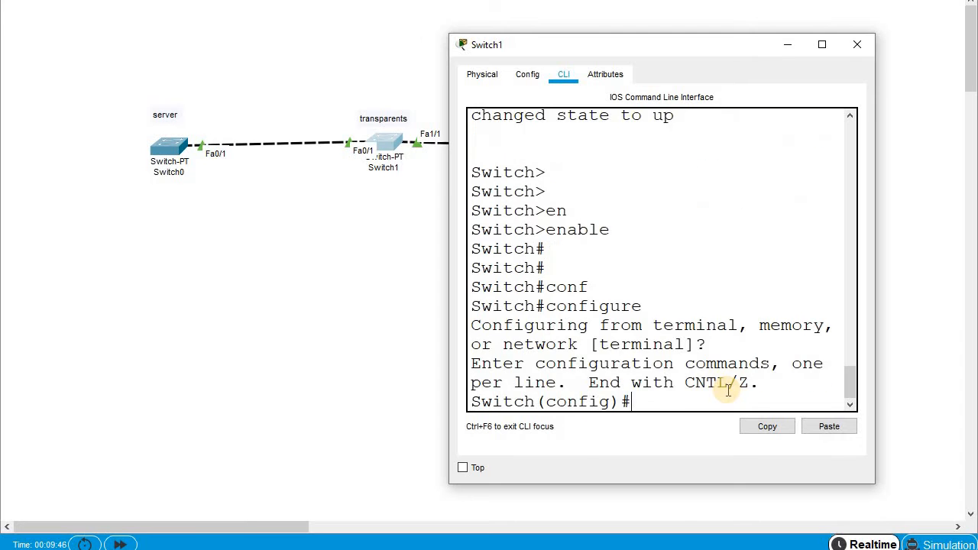
text(v)
key(Tab)
text(t)
key(Tab)
text(mo)
key(Tab)
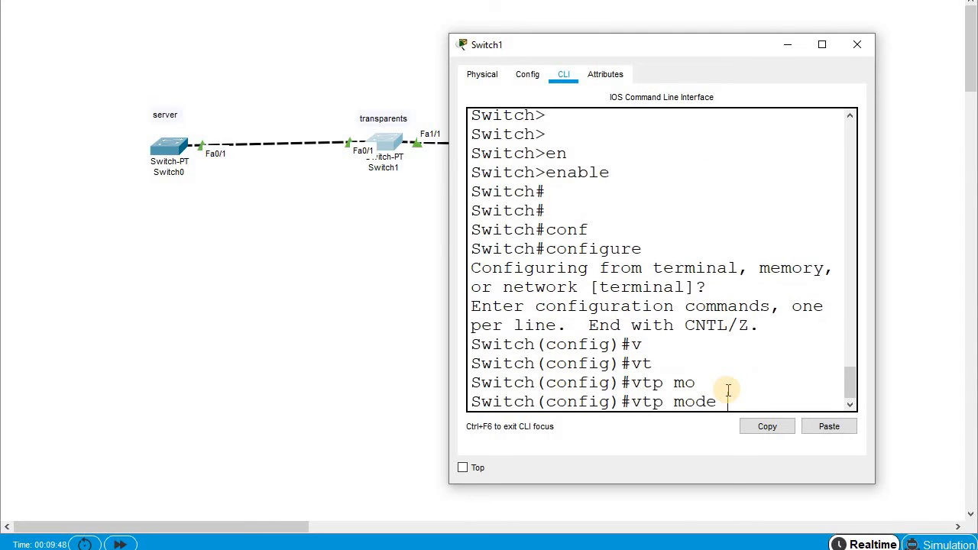
text(tra)
key(Tab)
key(Return)
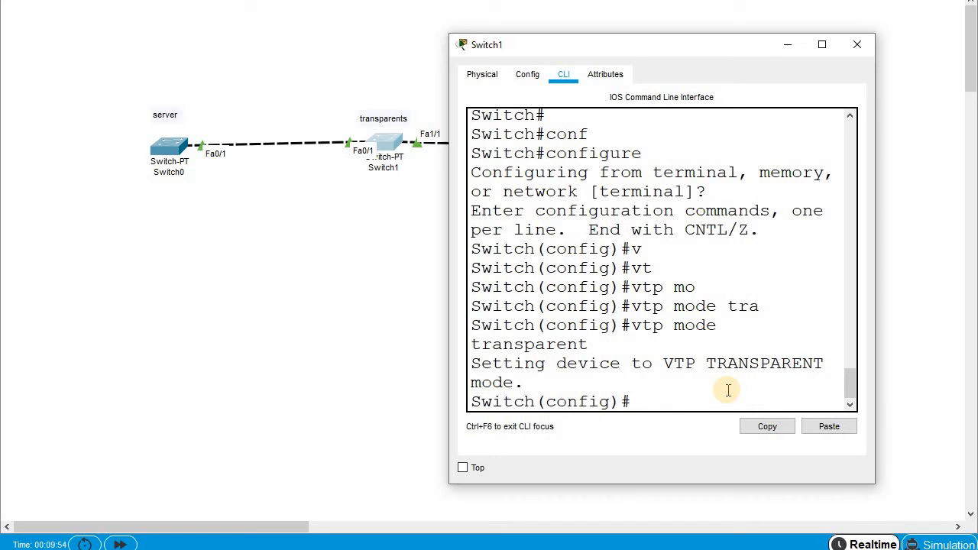
- Set Switch1's VTP domain to laksh.com
text(vt)
key(Tab)
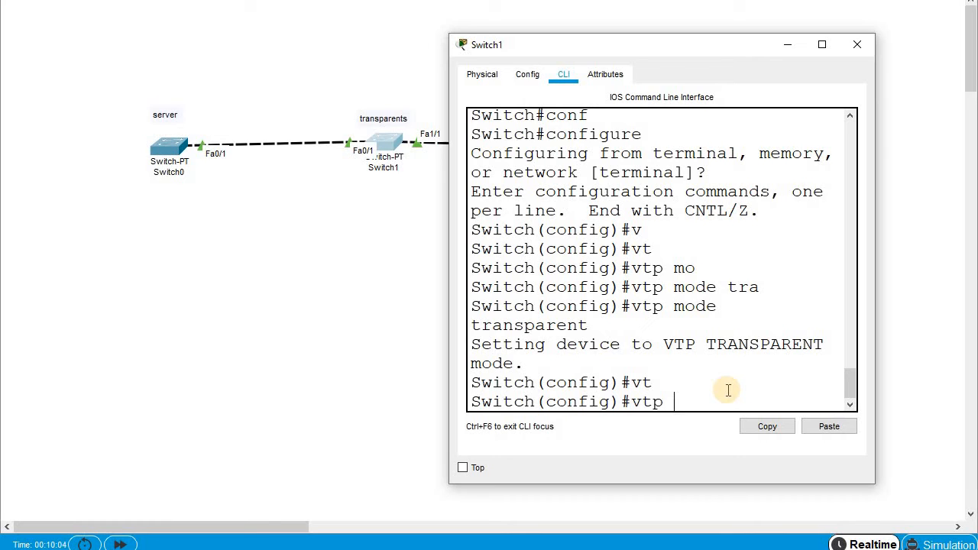
text(do)
key(Tab)
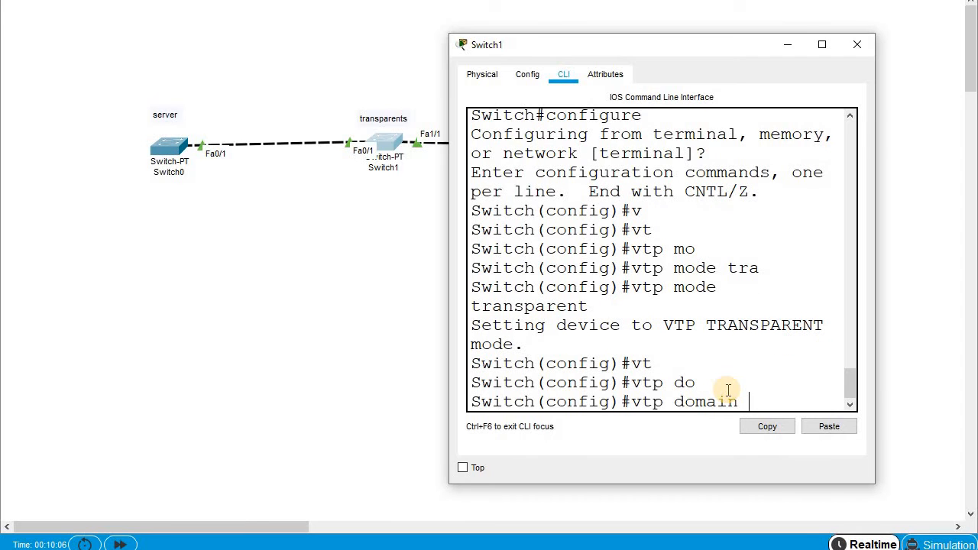
text(laksh.c)
text(om)
key(Return)
- Configure the same VTP password on Switch1
text(vt)
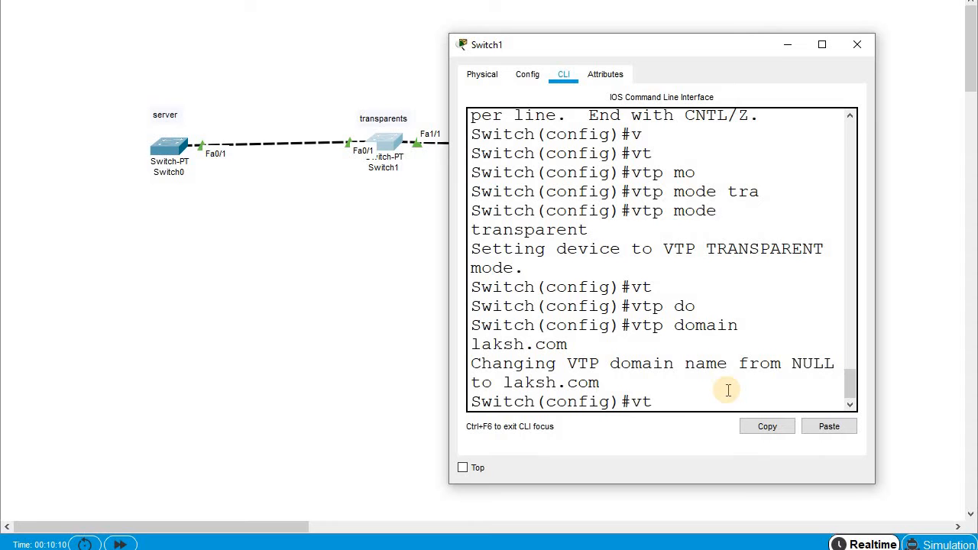
key(Tab)
text(pas)
key(Tab)
text(123)
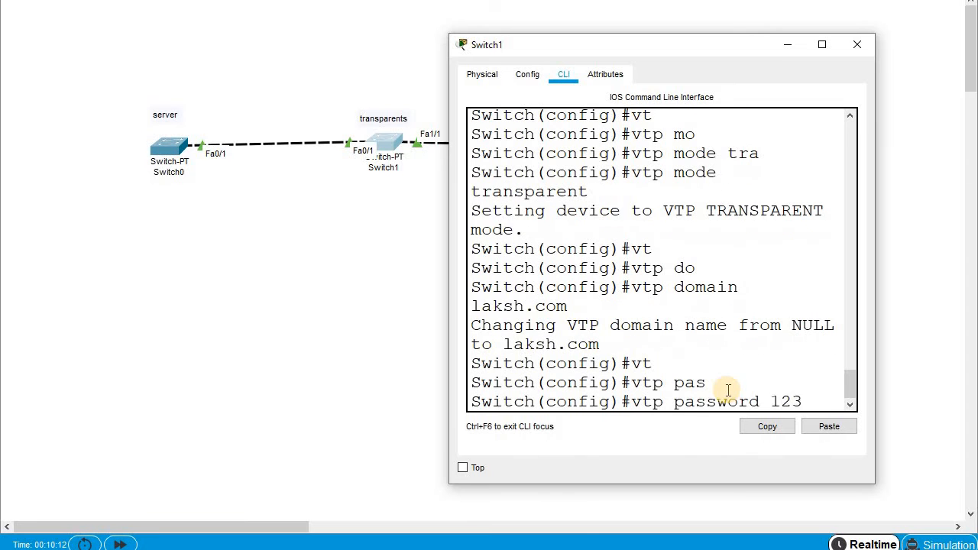
key(Return)
- Set Switch1 to VTP version 2 and exit configuration mode
text(vt)
key(Tab)
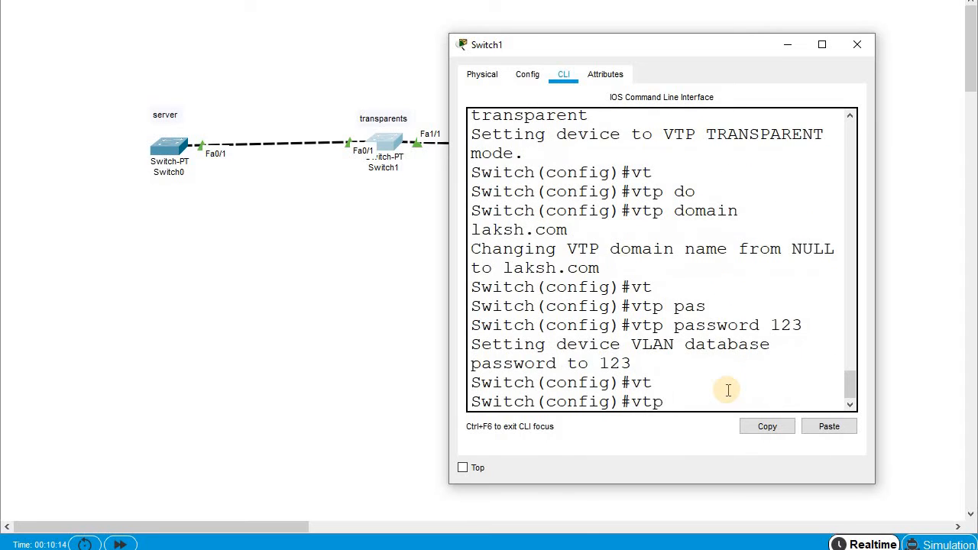
text(ver)
key(Tab)
text(2)
key(Return)
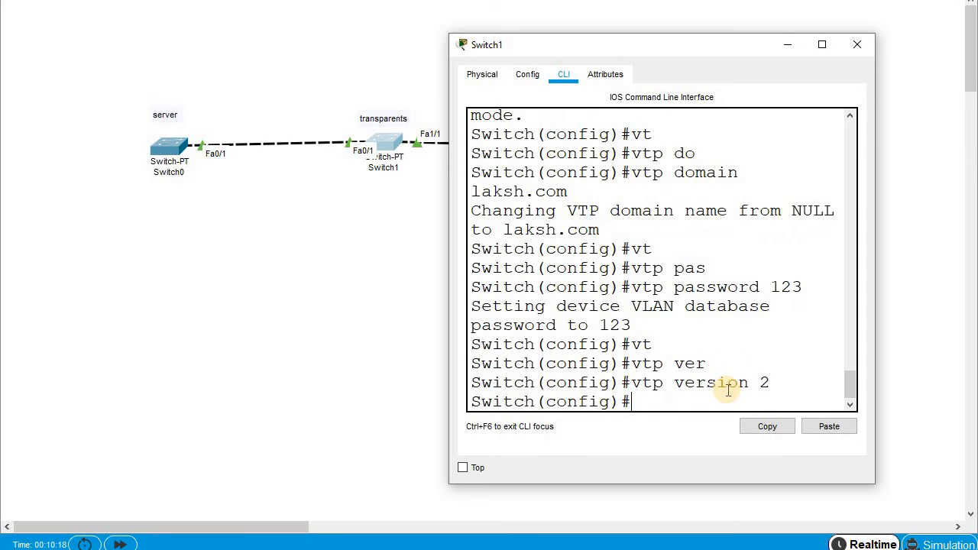
key(Return)
key(Return)
text(ex)
key(Tab)
key(Return)
- Run show vtp status on Switch1, confirming Transparent mode, domain laksh.com and V2 enabled
text(sh)
key(Tab)
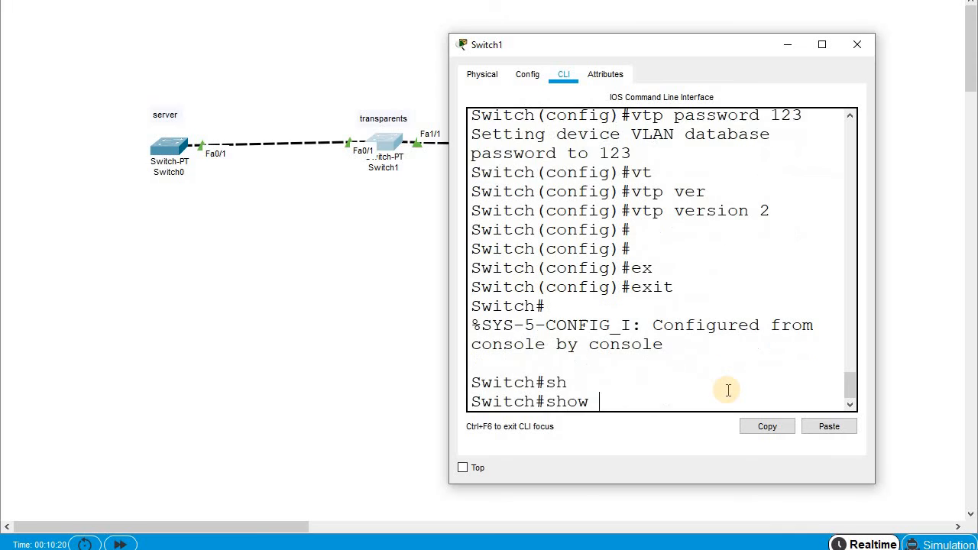
text(vl)
key(Tab)
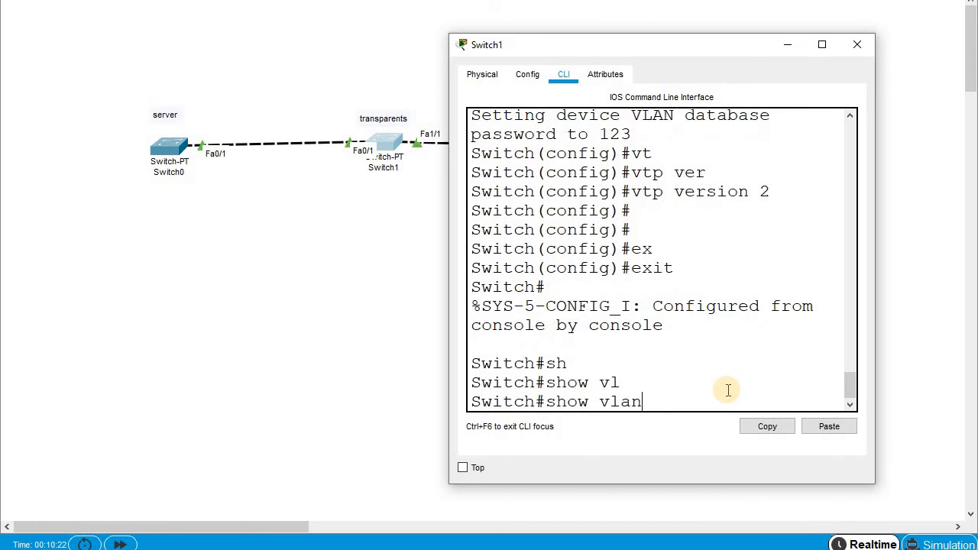
key(BackSpace)
key(BackSpace)
key(BackSpace)
text(tr)
key(Tab)
key(BackSpace)
key(Tab)
text(s)
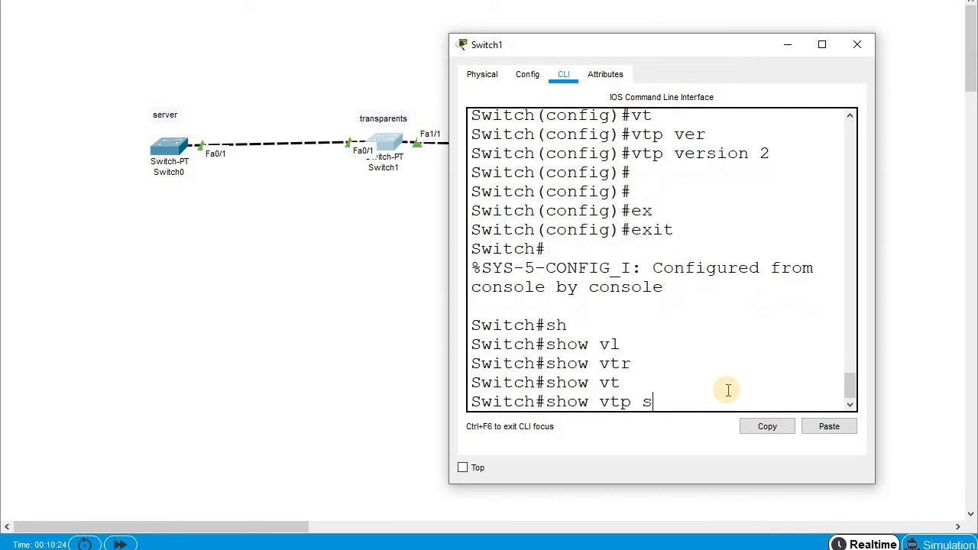
text(ta)
key(Tab)
key(Return)
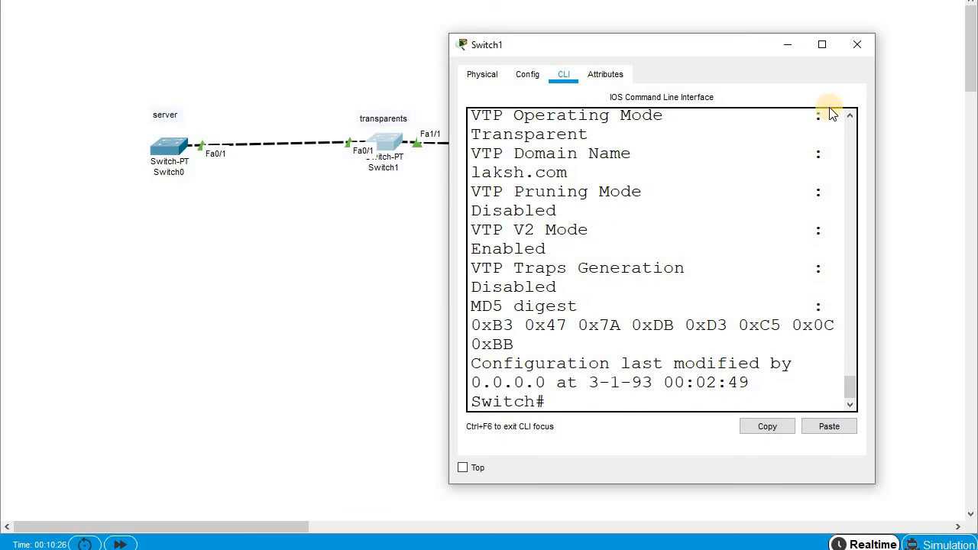
click(821, 45)
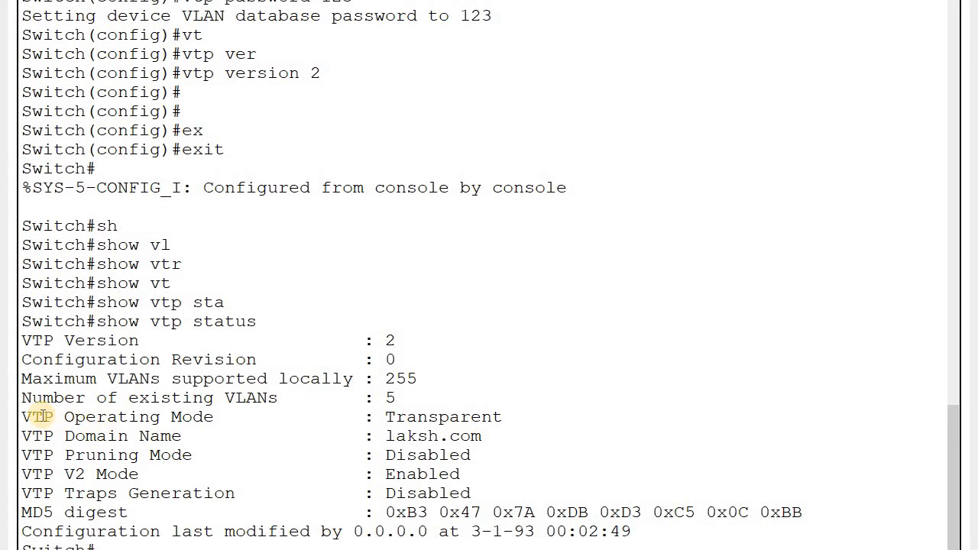
drag(44, 417, 520, 417)
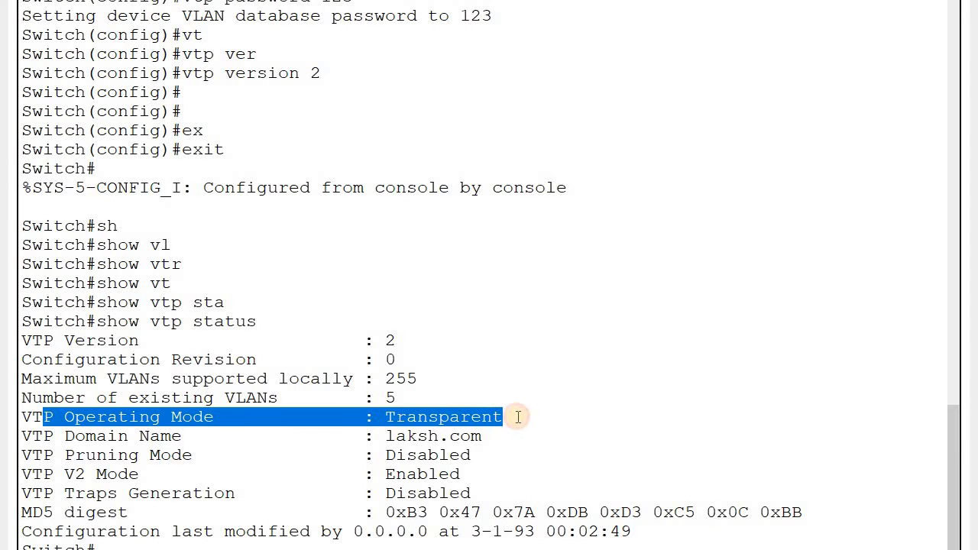
drag(331, 474, 440, 455)
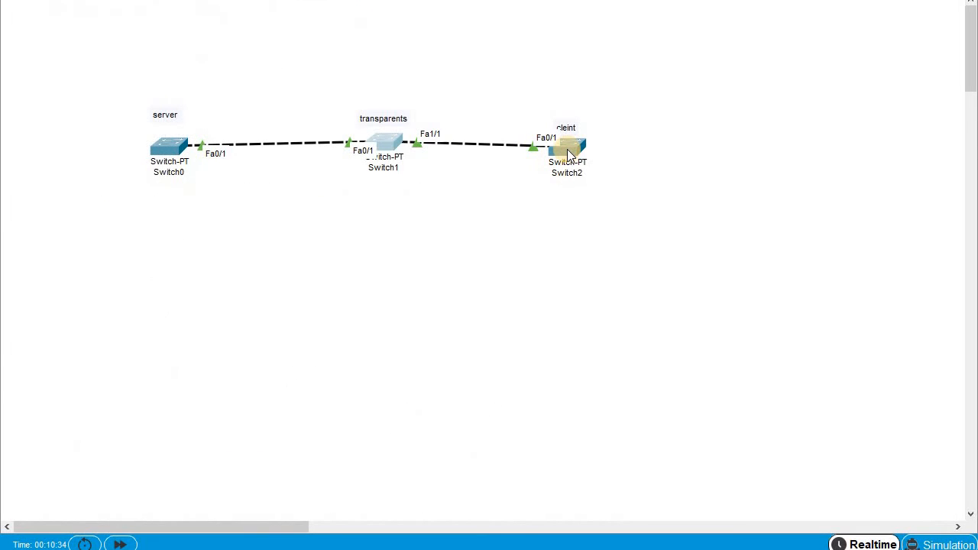
- Open Switch2's command line and enter privileged and global configuration mode
click(569, 153)
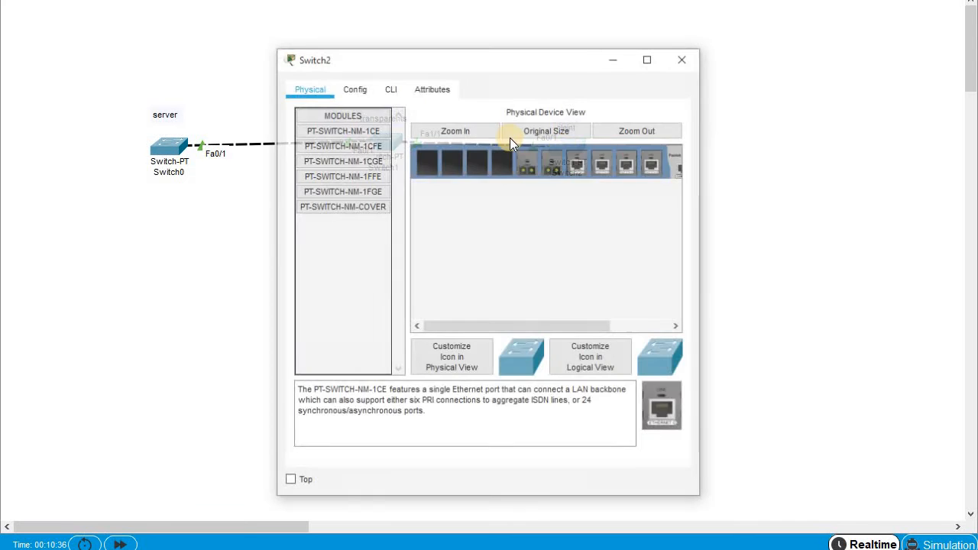
click(390, 88)
drag(438, 62, 502, 13)
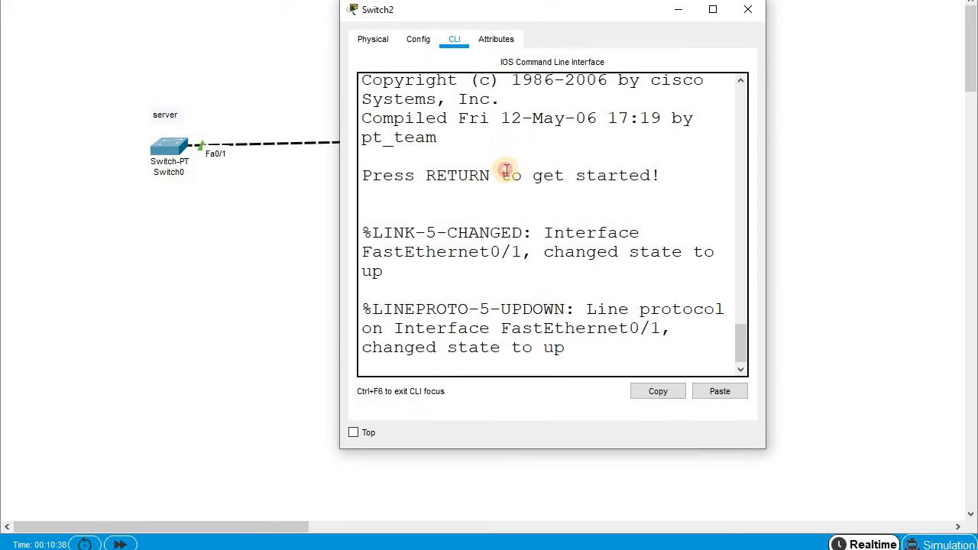
click(589, 344)
key(Return)
key(Return)
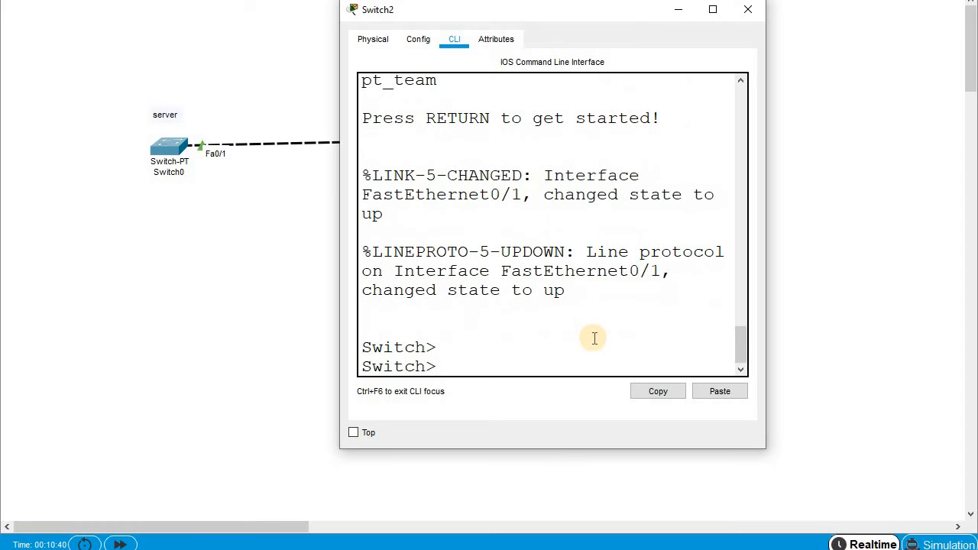
text(en)
key(Tab)
key(Return)
text(conf)
key(Tab)
key(Return)
key(Return)
- Set Switch2 to VTP client mode with vtp mode client
text(v)
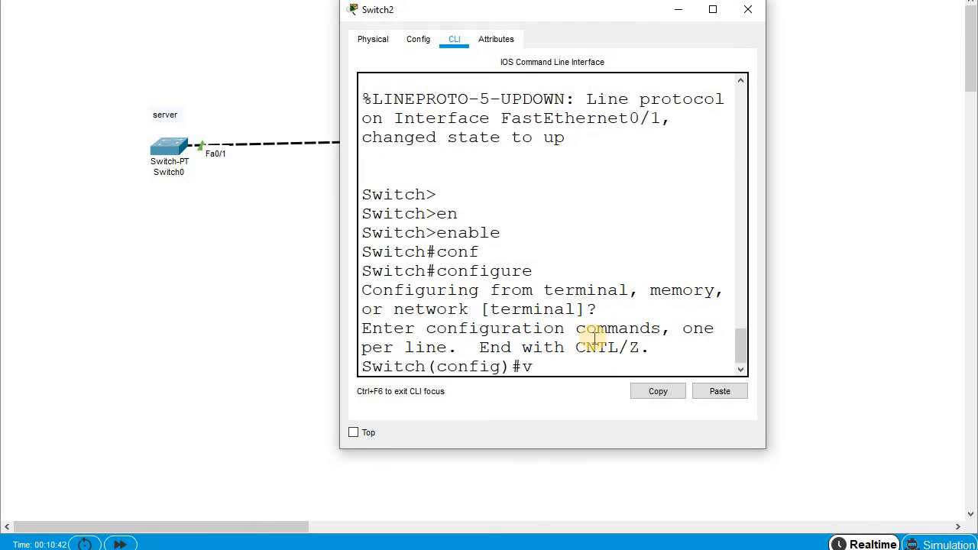
text(t)
key(Tab)
text(mo)
key(Tab)
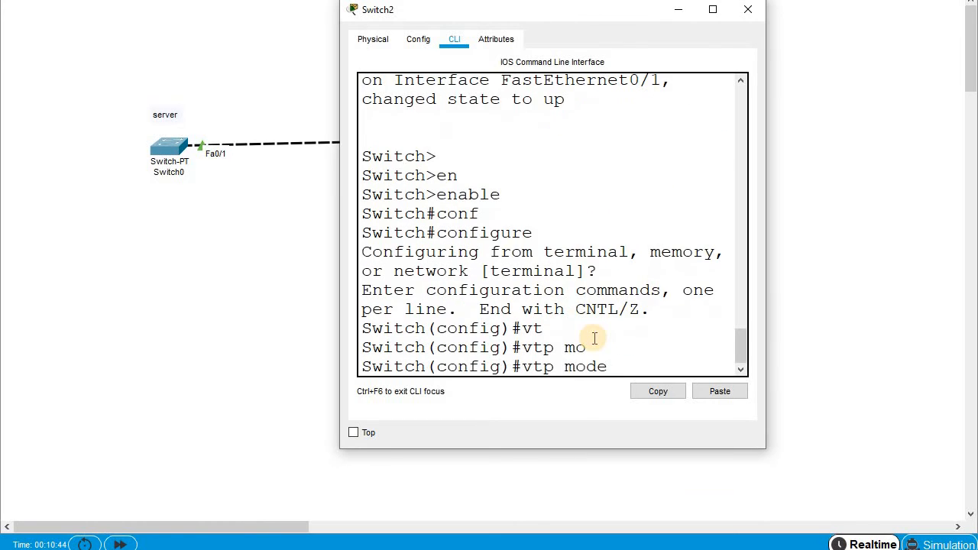
text(cl)
key(Tab)
key(Return)
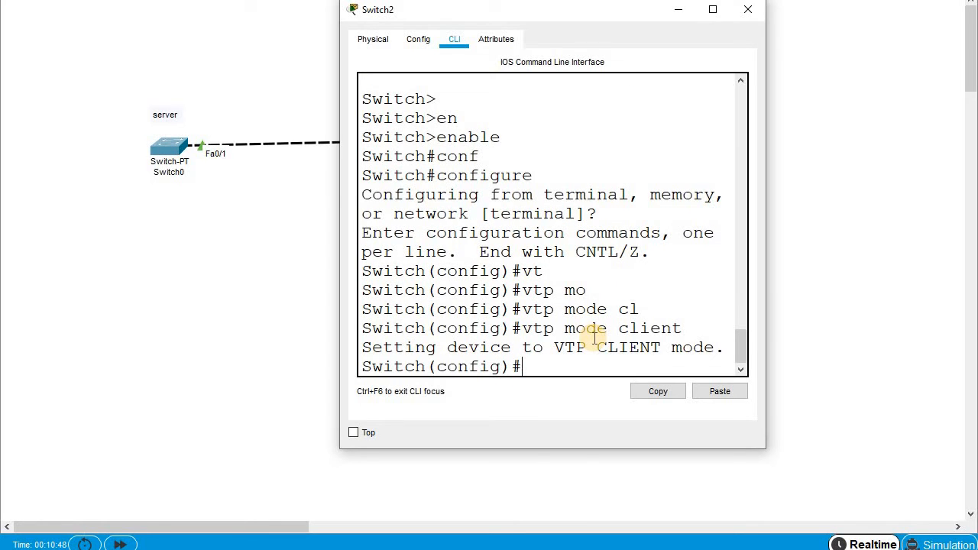
- Set Switch2's VTP domain to laksh.com
text(v)
key(BackSpace)
text(vt)
key(Tab)
text(mo)
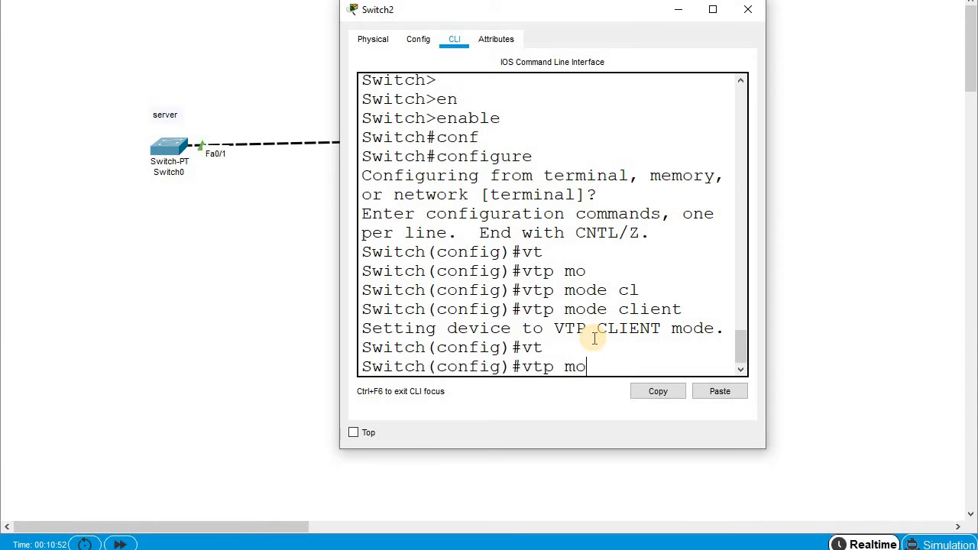
key(Tab)
key(BackSpace)
key(BackSpace)
key(BackSpace)
key(BackSpace)
text(do)
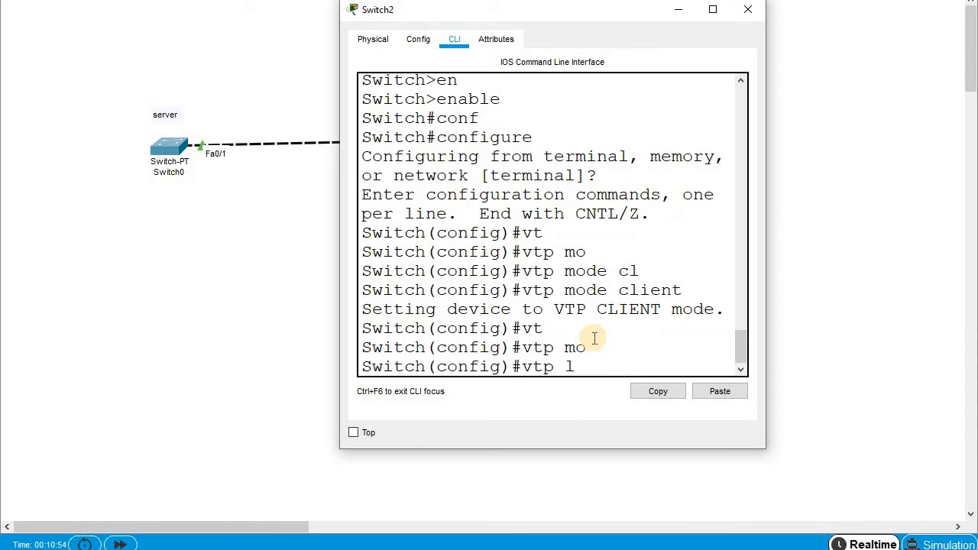
key(Tab)
text(la)
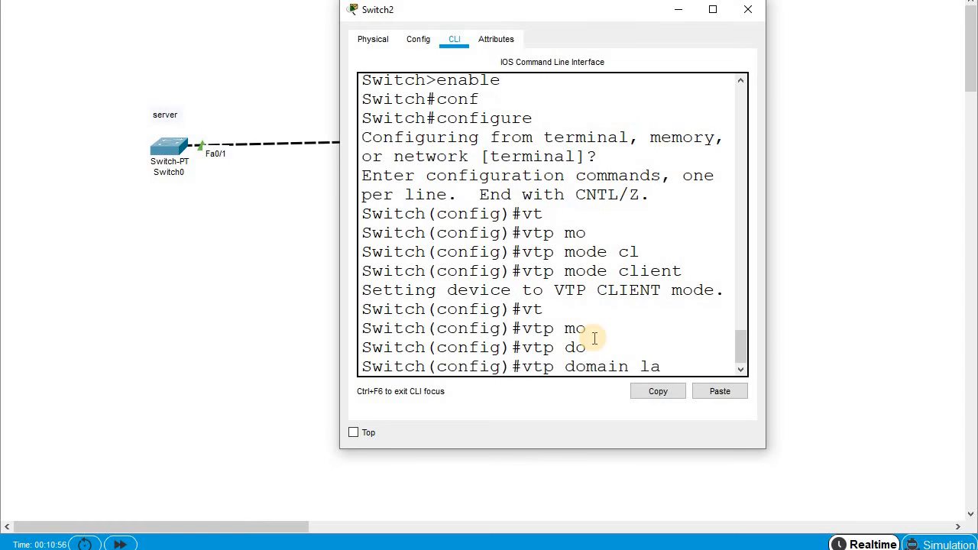
text(ksh.cin)
key(BackSpace)
key(BackSpace)
text(om)
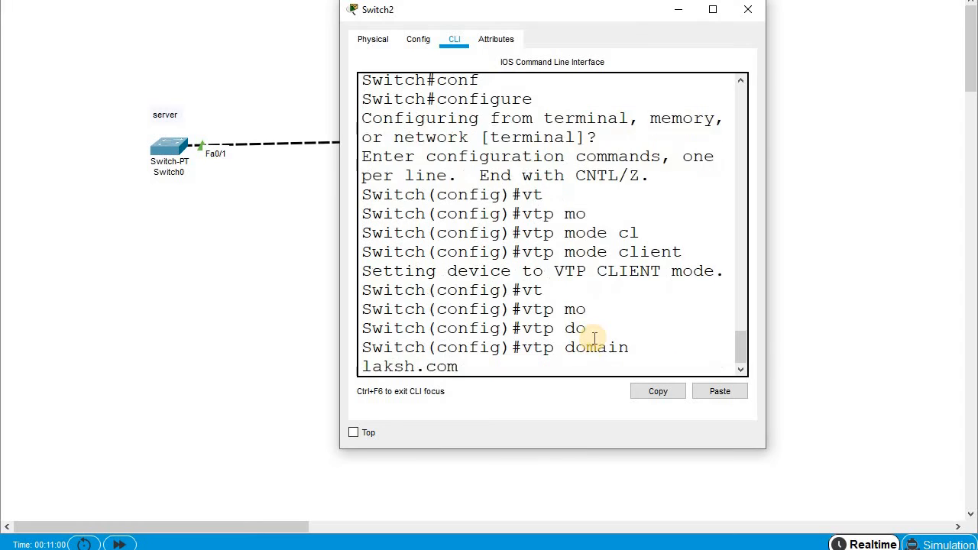
key(Return)
- Give Switch2 a VTP password with vtp password
text(v)
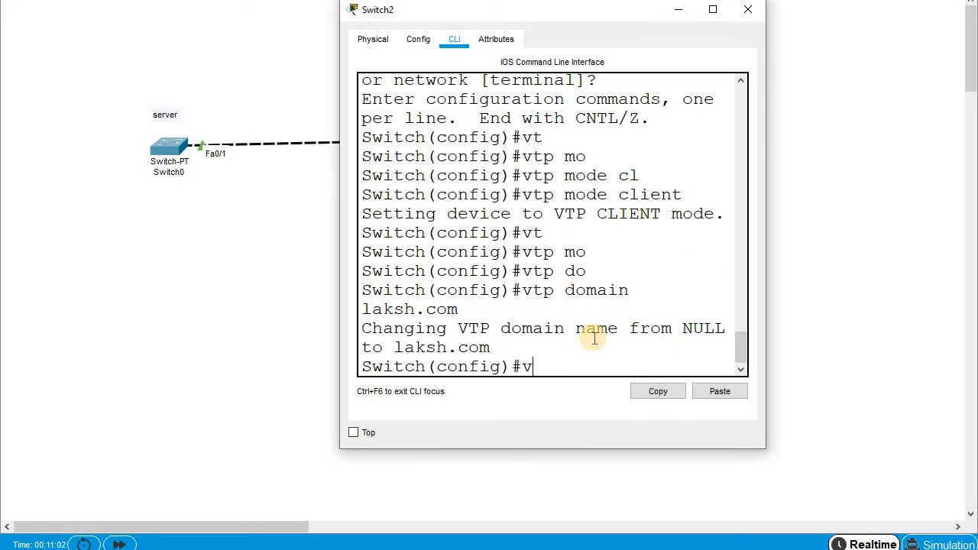
text(t)
key(Tab)
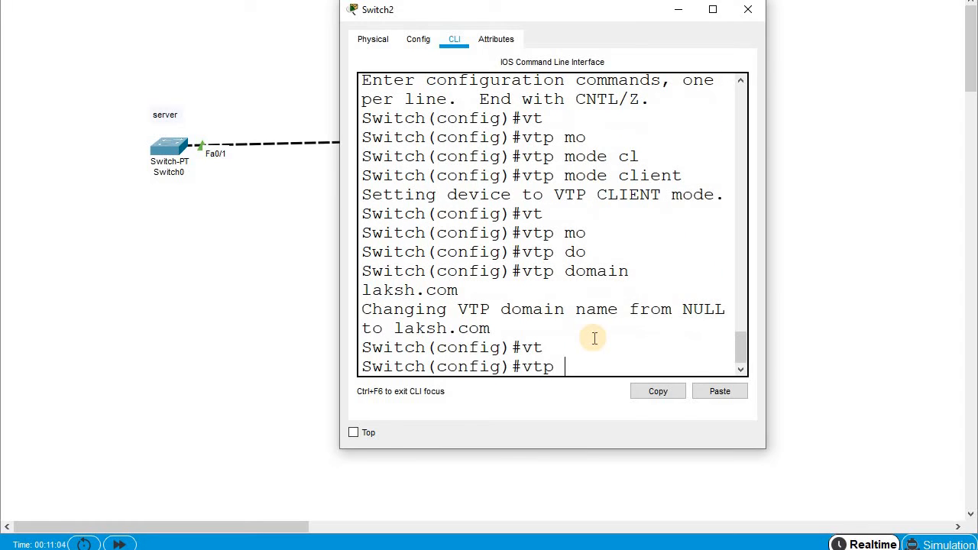
text(v)
key(BackSpace)
text(opas)
key(BackSpace)
key(BackSpace)
key(BackSpace)
key(BackSpace)
text(pasq)
key(BackSpace)
key(Tab)
text(123)
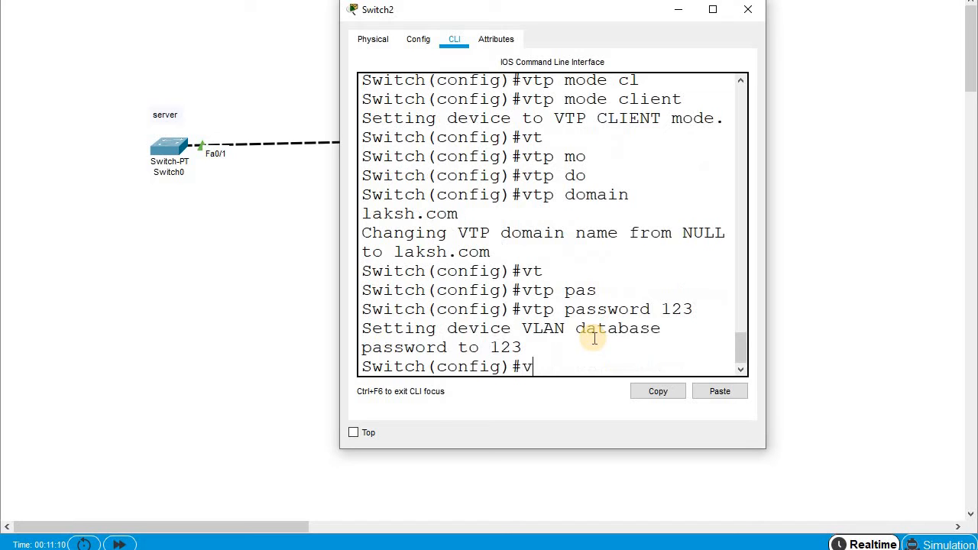
text(t)
key(Tab)
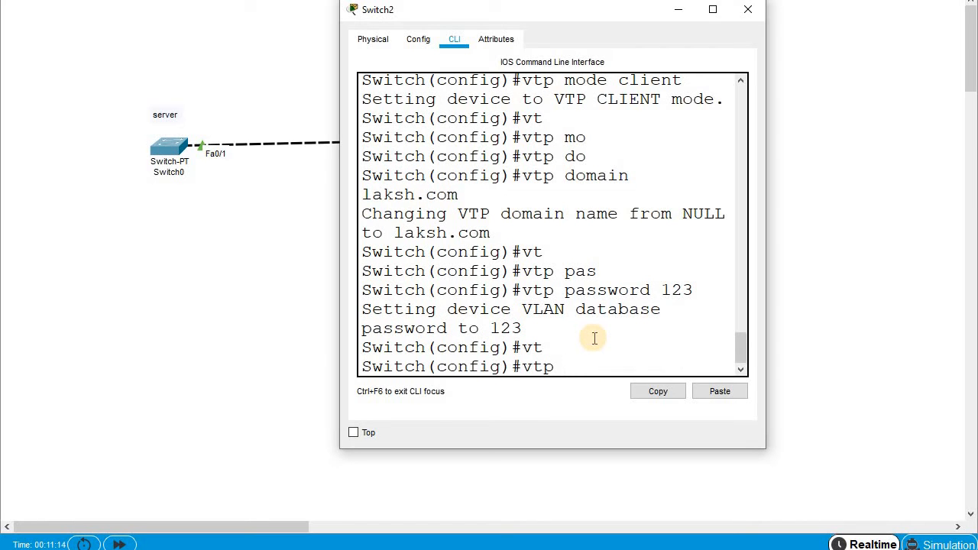
- Attempt to set VTP version 2, then exit configuration mode
text(ve)
key(Tab)
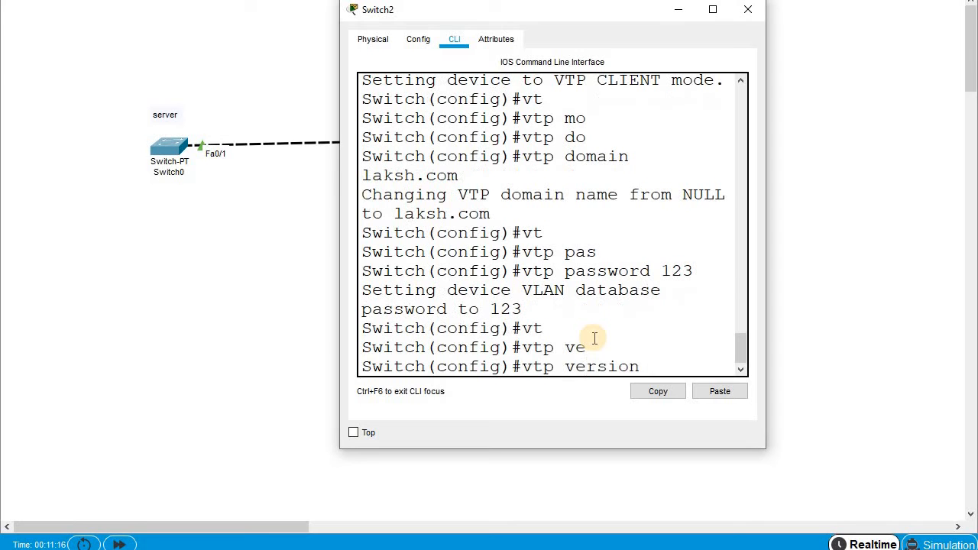
text(2)
key(Return)
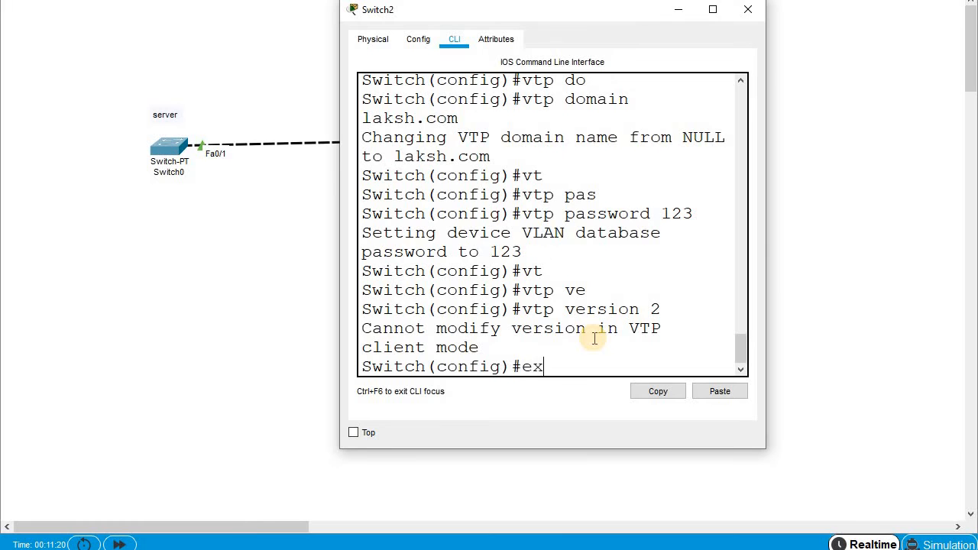
text(ex)
key(Tab)
key(Return)
- Run show vtp status and highlight the Client operating mode
text(sh vt)
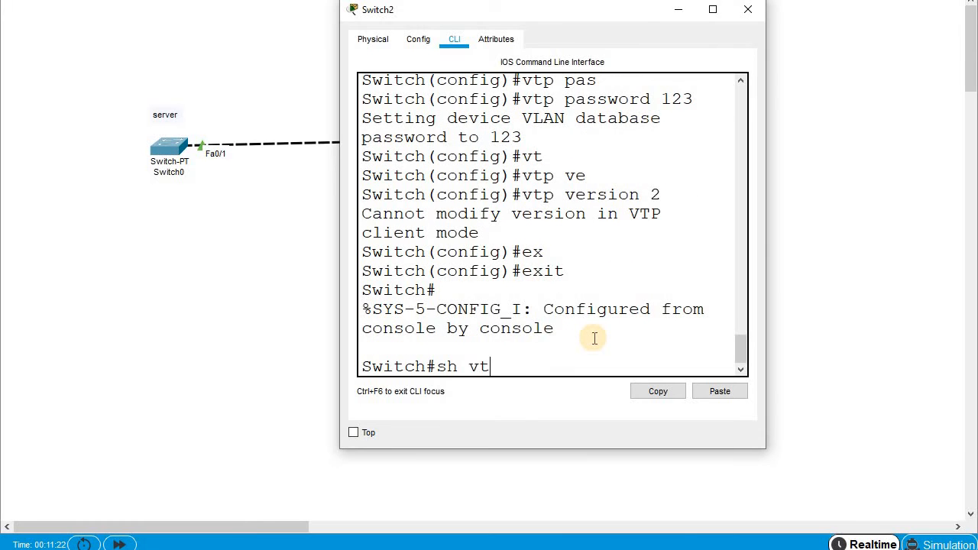
key(Tab)
text(sta)
key(Tab)
key(Return)
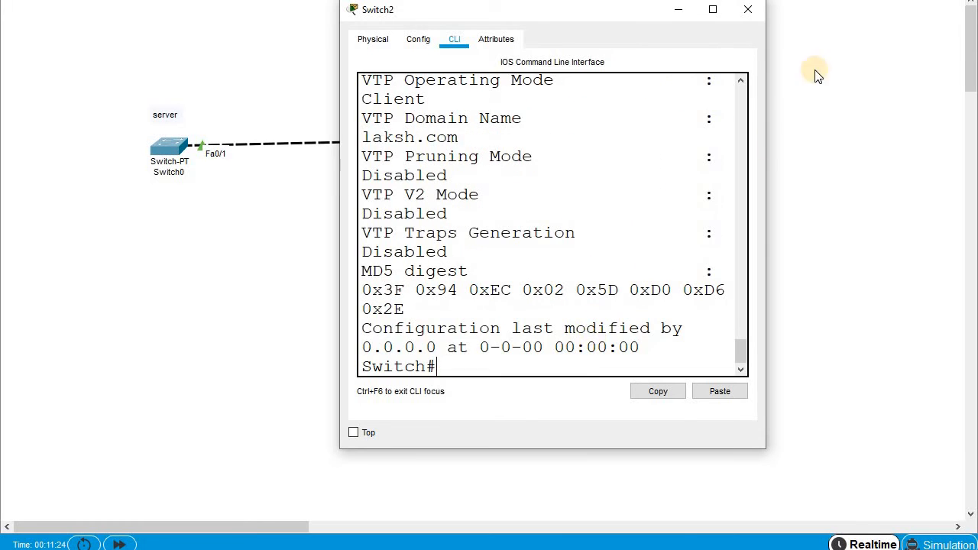
click(713, 10)
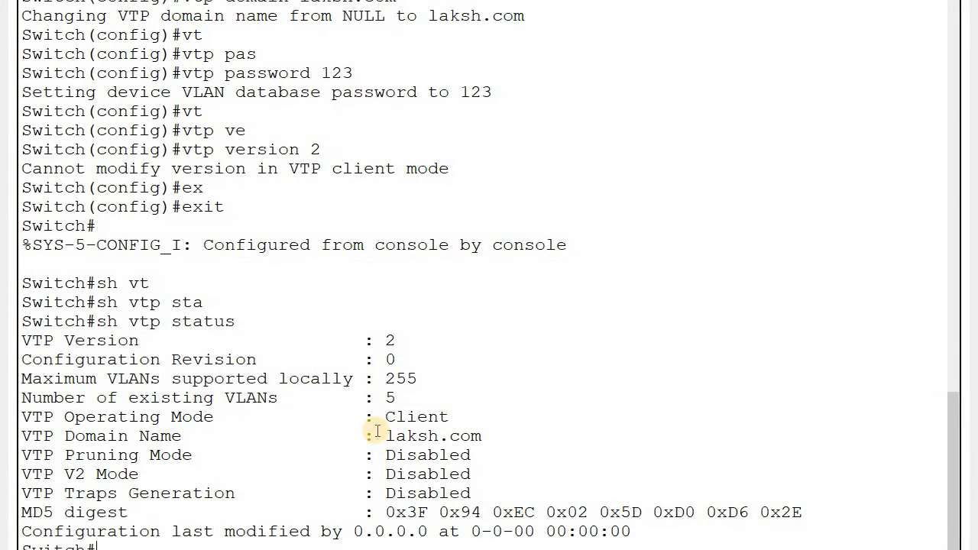
drag(374, 417, 450, 417)
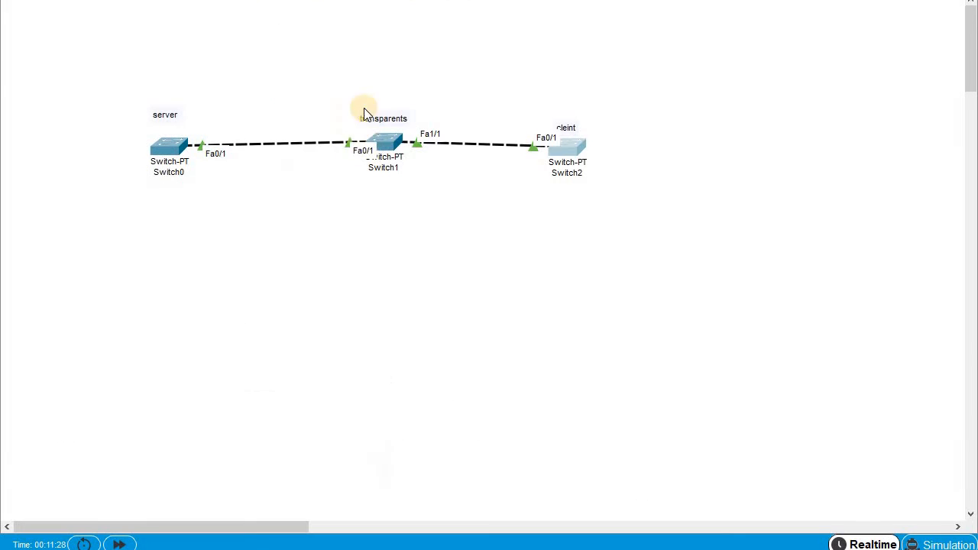
- On Switch0, create VLAN 2 named sales in the VLAN database
click(165, 150)
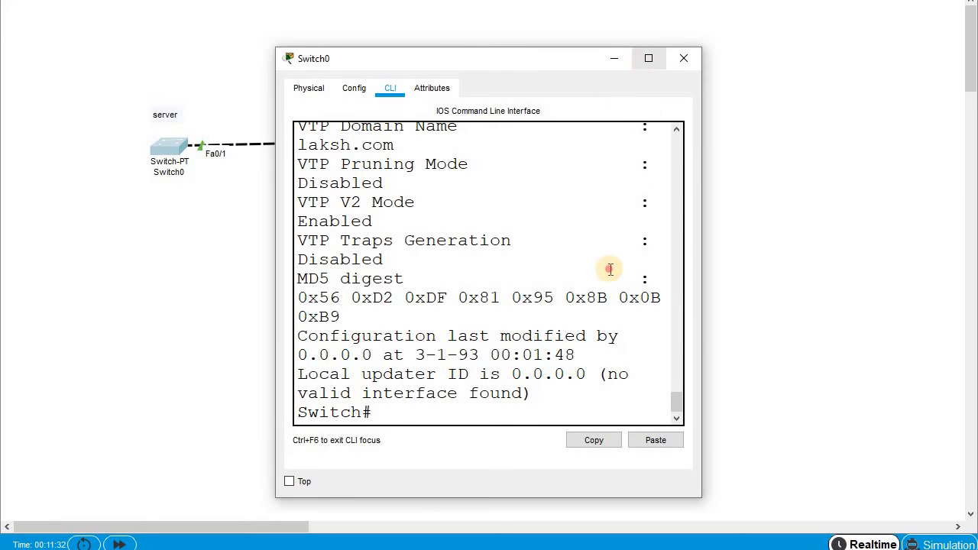
key(Return)
key(Return)
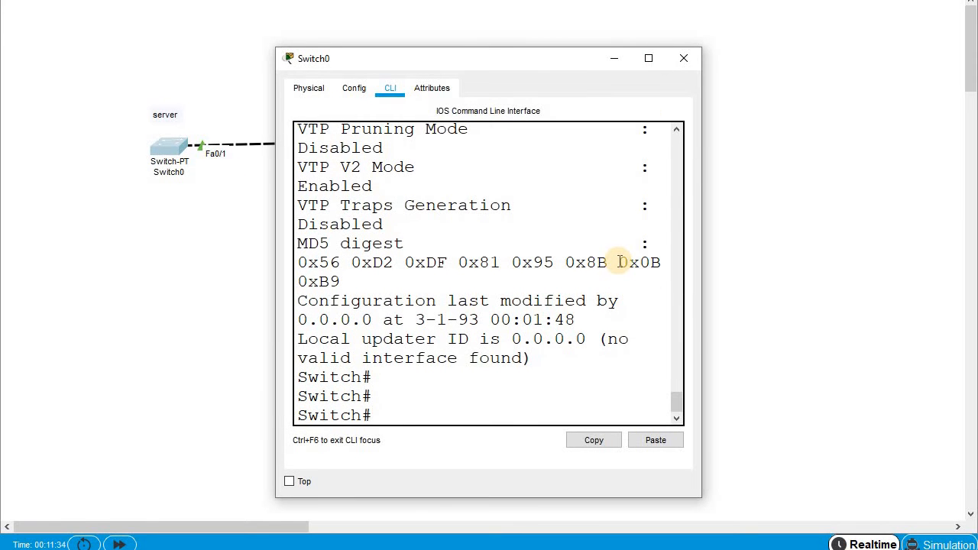
text(vl)
key(Tab)
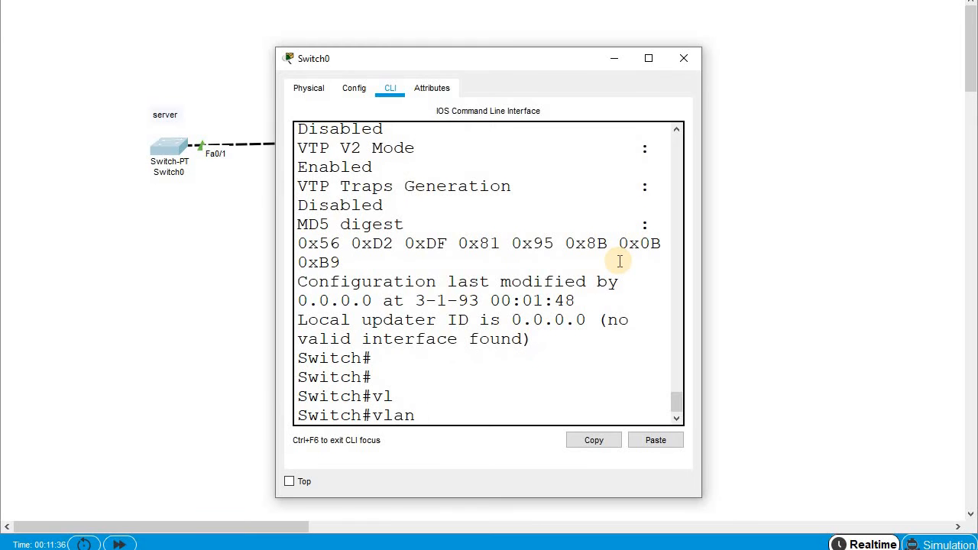
text(da)
key(Tab)
key(Return)
text(vlan)#)
key(Tab)
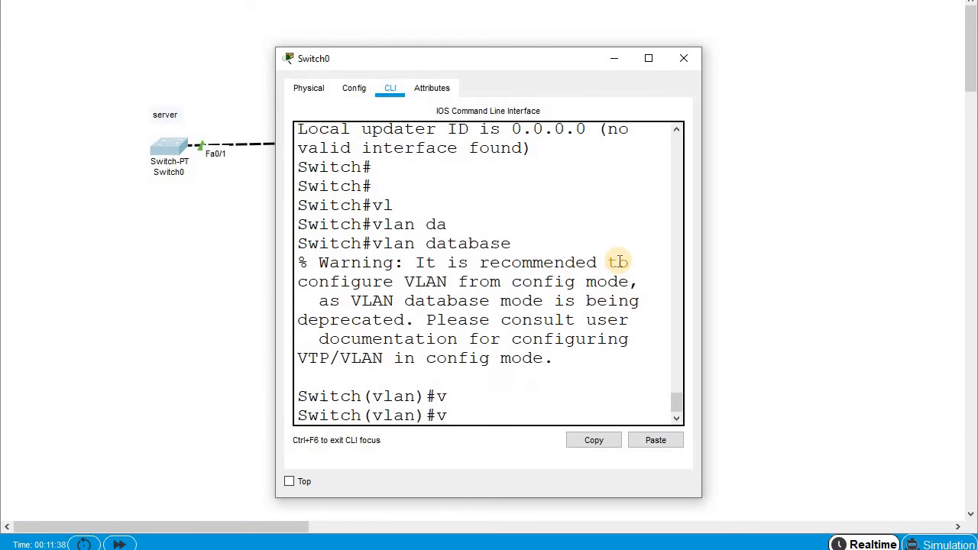
text(l)
key(Tab)
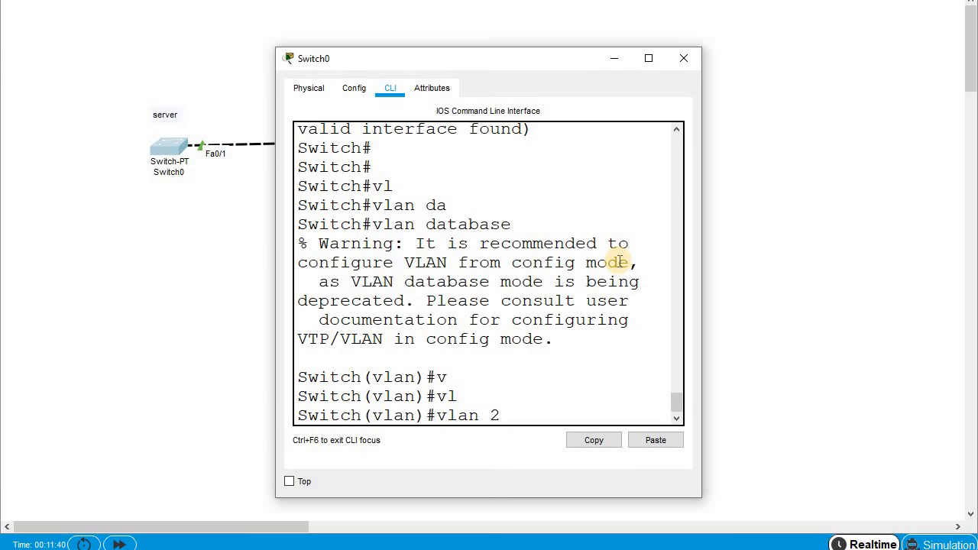
text(2 na)
key(Tab)
text(sales)
key(Return)
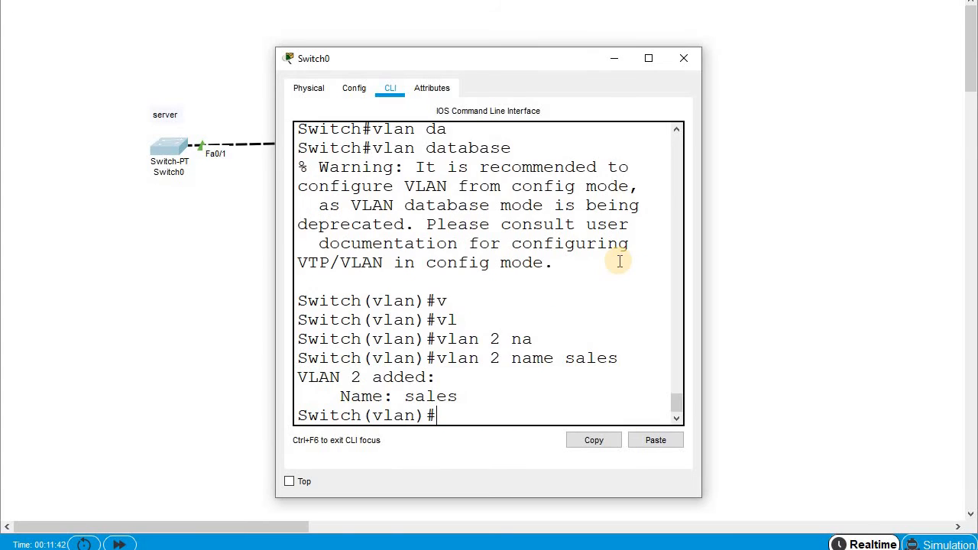
- Exit to apply the VLAN database, run show vlan and highlight sales in VLAN 2
text(ex)
key(Tab)
key(Return)
key(Return)
text(s)
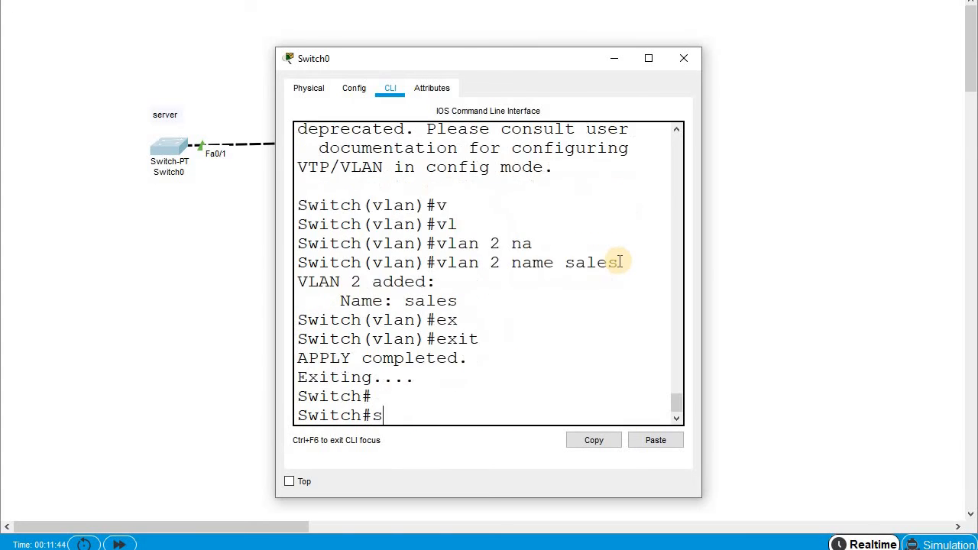
text(h)
key(Tab)
text(vl)
key(Tab)
key(Return)
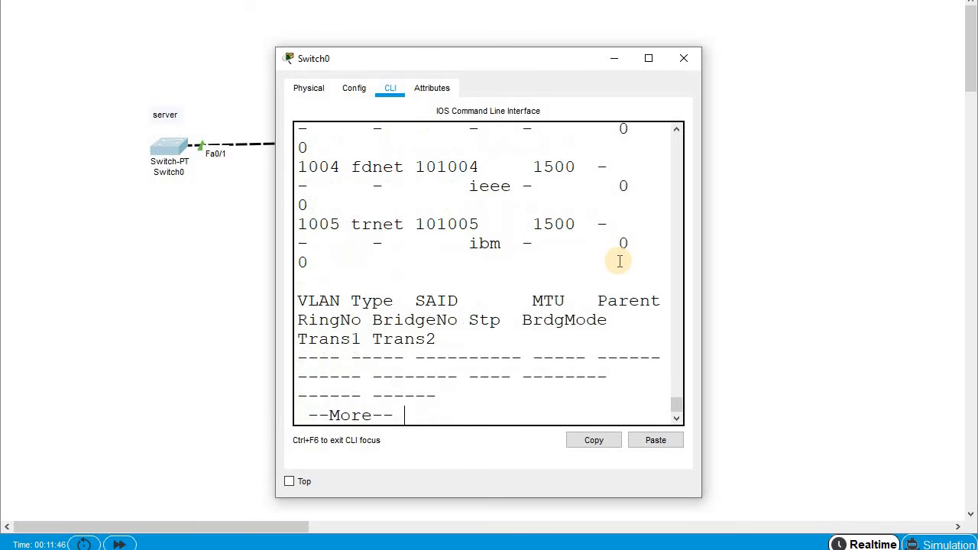
scroll(525, 230, up, 3)
scroll(505, 239, up, 5)
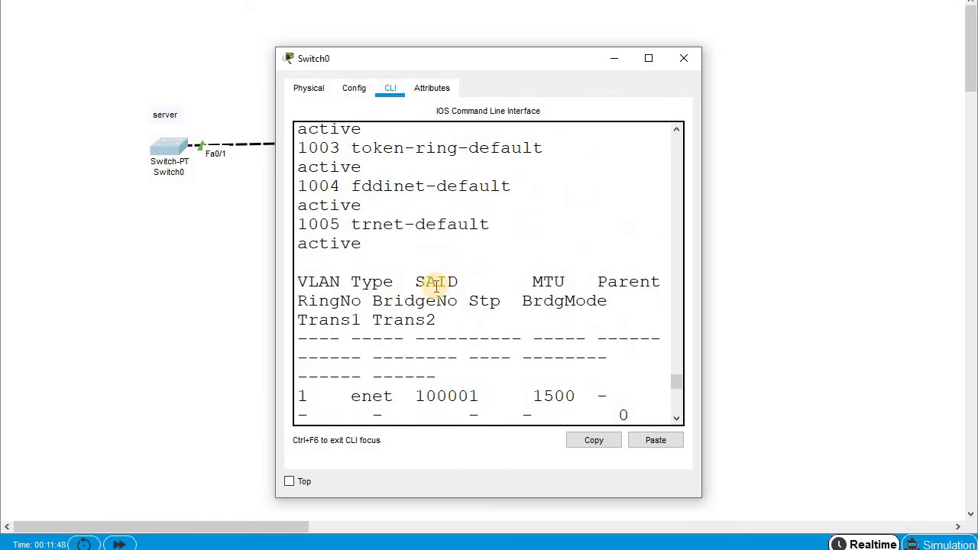
scroll(448, 283, up, 6)
scroll(349, 367, down, 4)
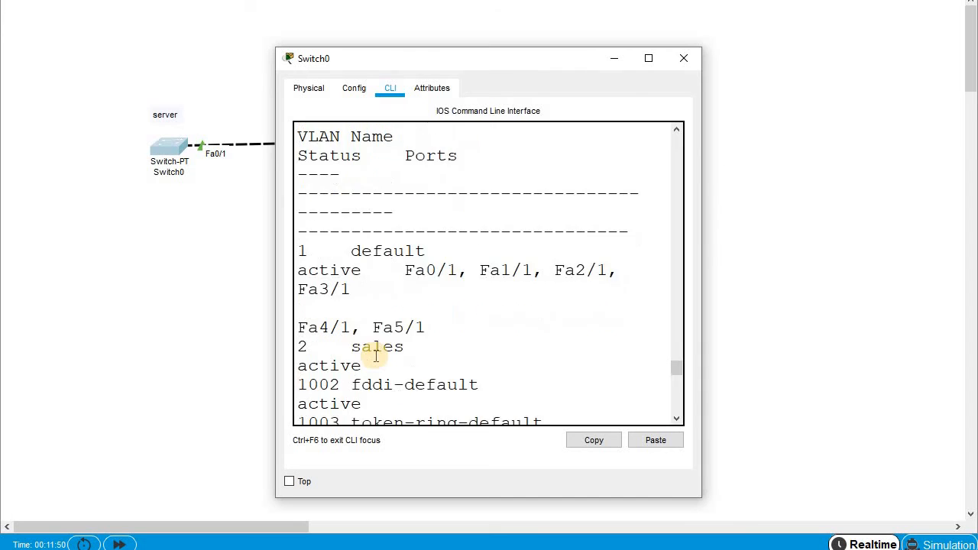
scroll(376, 357, down, 2)
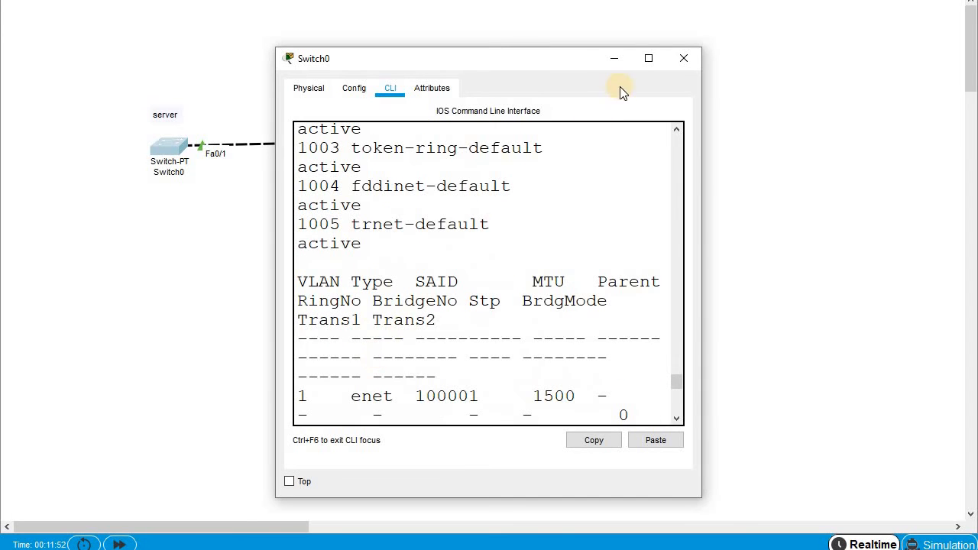
click(650, 58)
drag(75, 226, 161, 225)
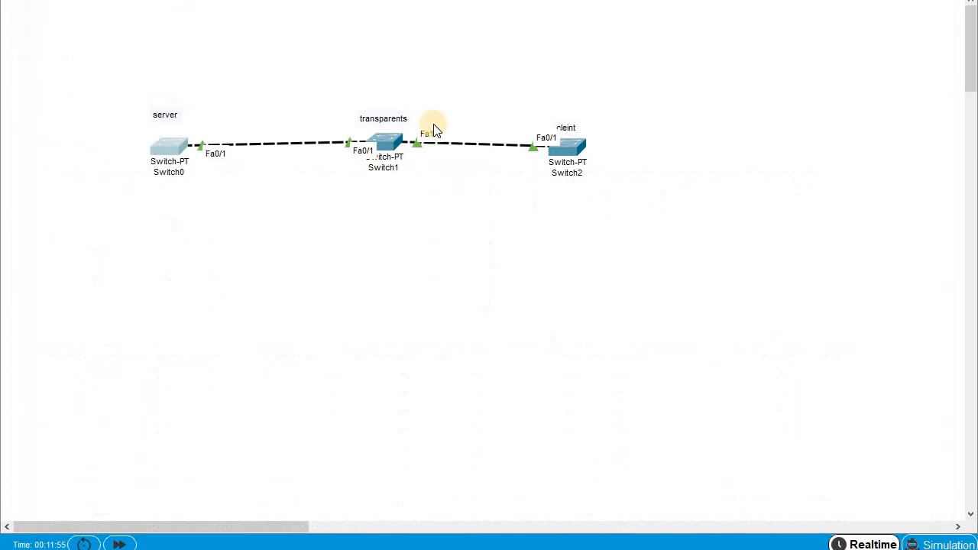
- Run show vlan on the transparent switch Switch1 and enlarge its window
click(397, 136)
click(509, 320)
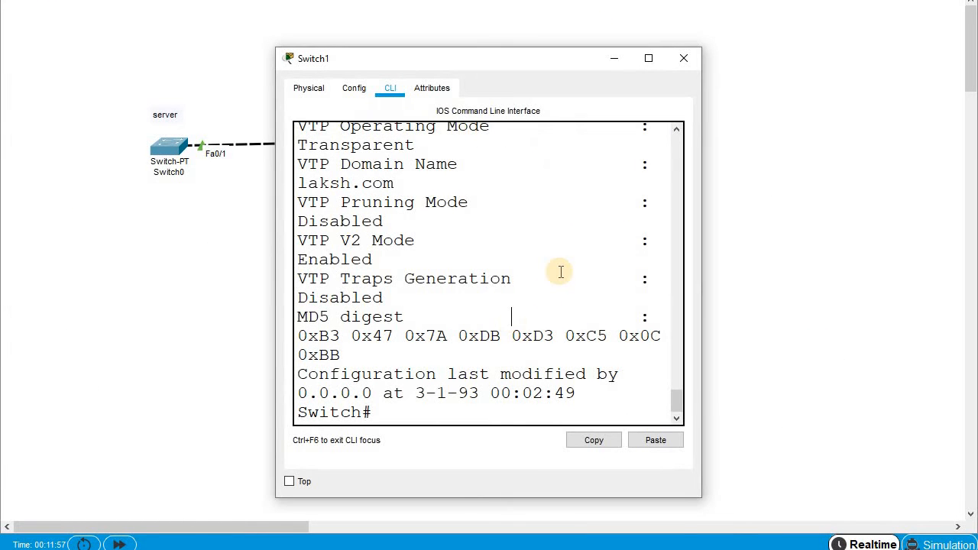
key(Return)
key(Return)
key(Return)
text(sh )
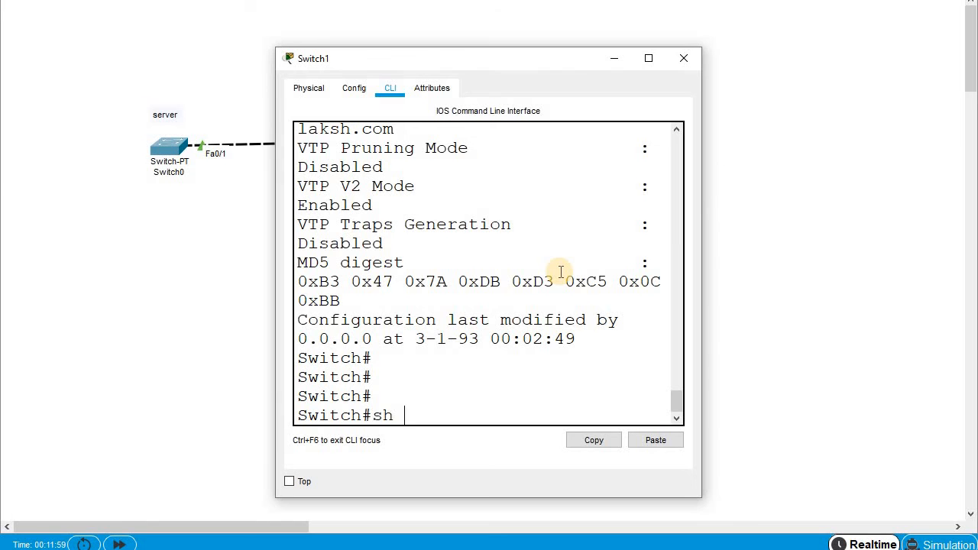
text(vl)
key(Tab)
key(Return)
scroll(535, 245, up, 3)
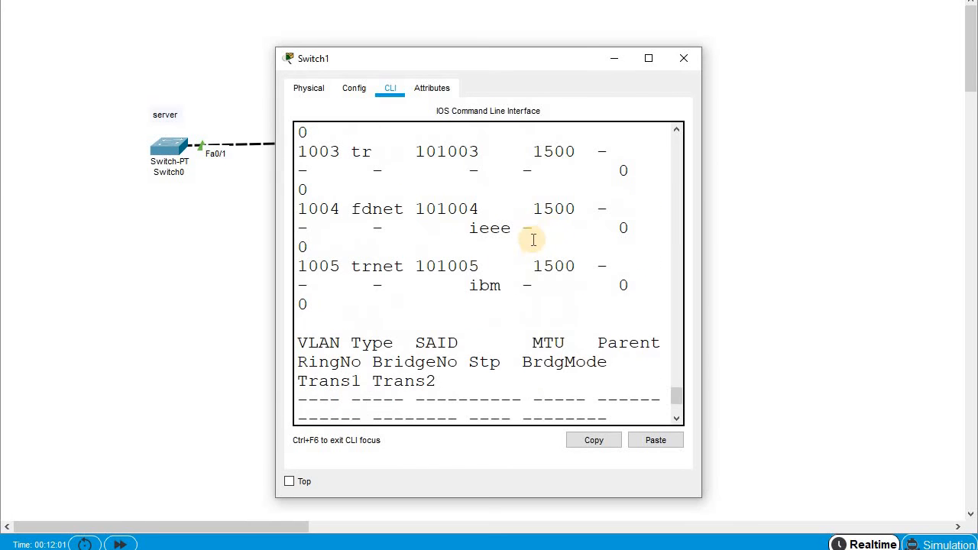
click(649, 59)
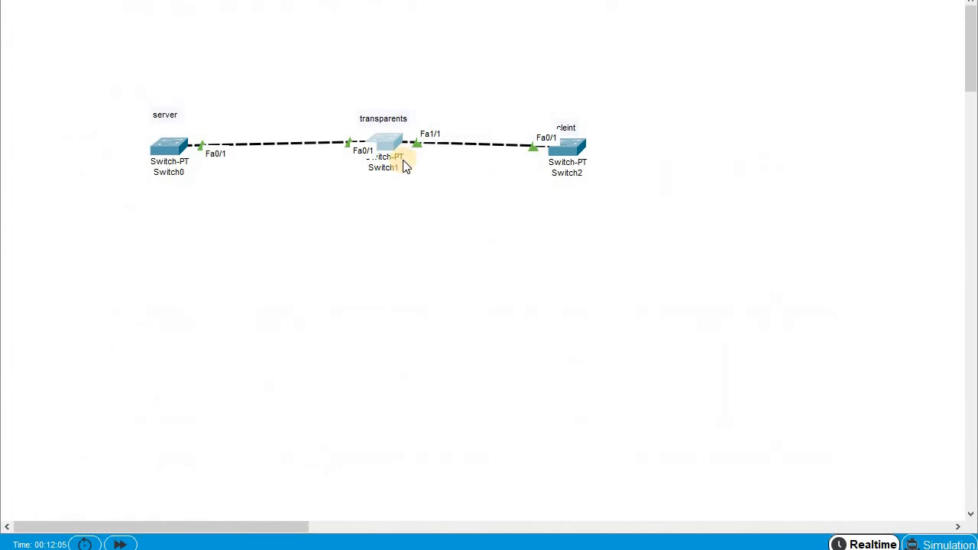
- Run show vlan on the client switch Switch2, then reopen Switch0's console
click(573, 150)
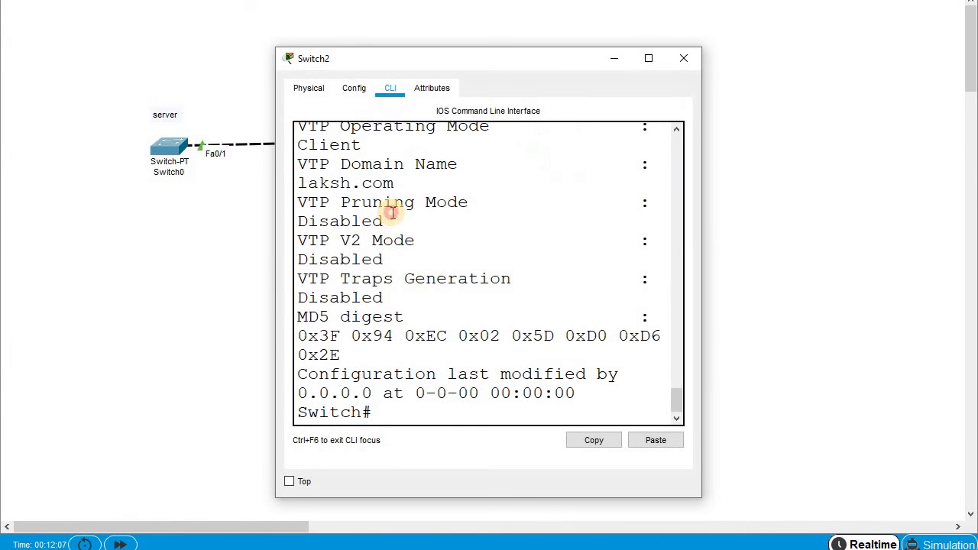
key(Return)
key(Return)
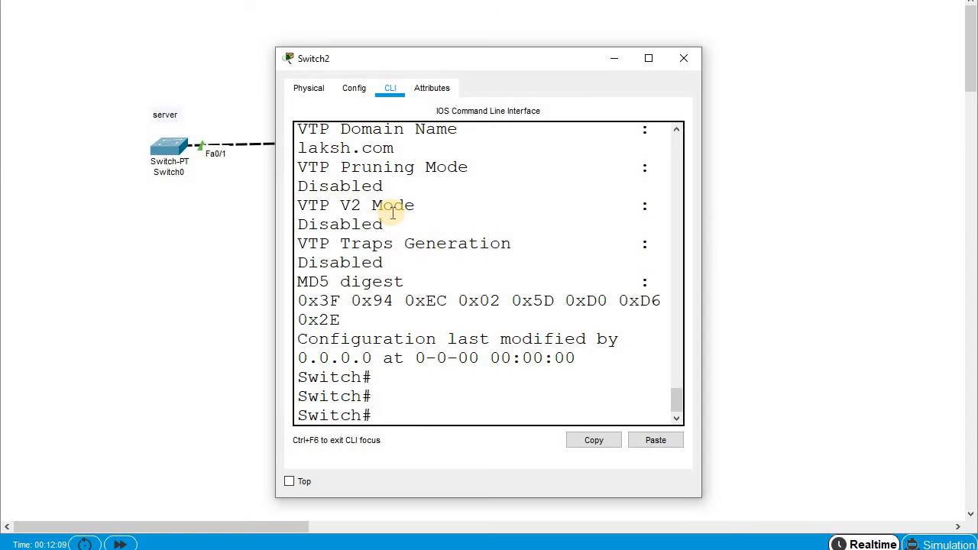
text(sh vlan)
key(Return)
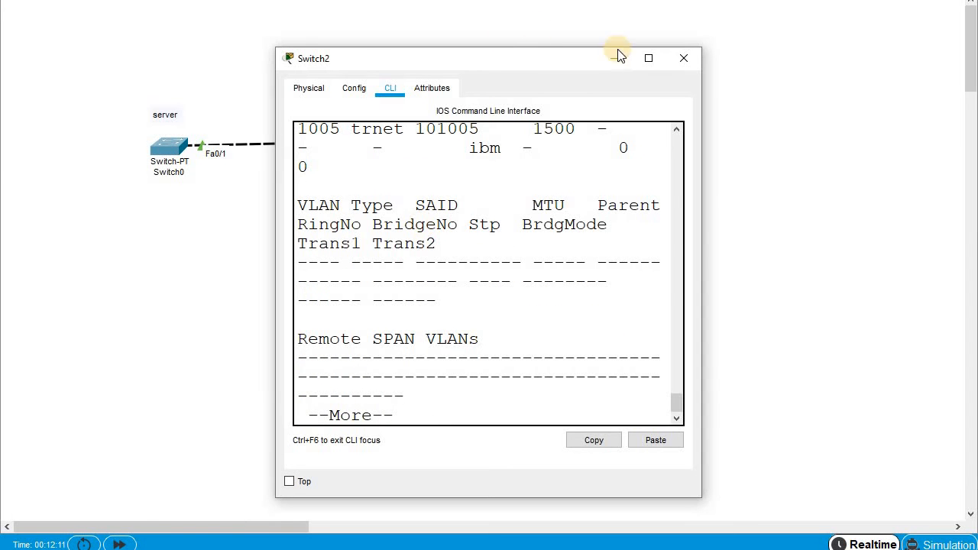
click(654, 60)
scroll(366, 248, up, 3)
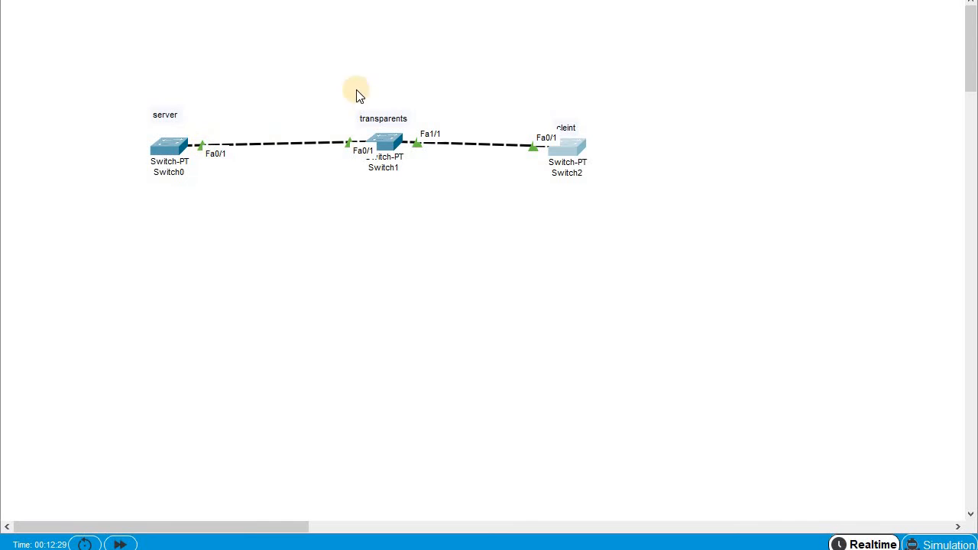
click(168, 148)
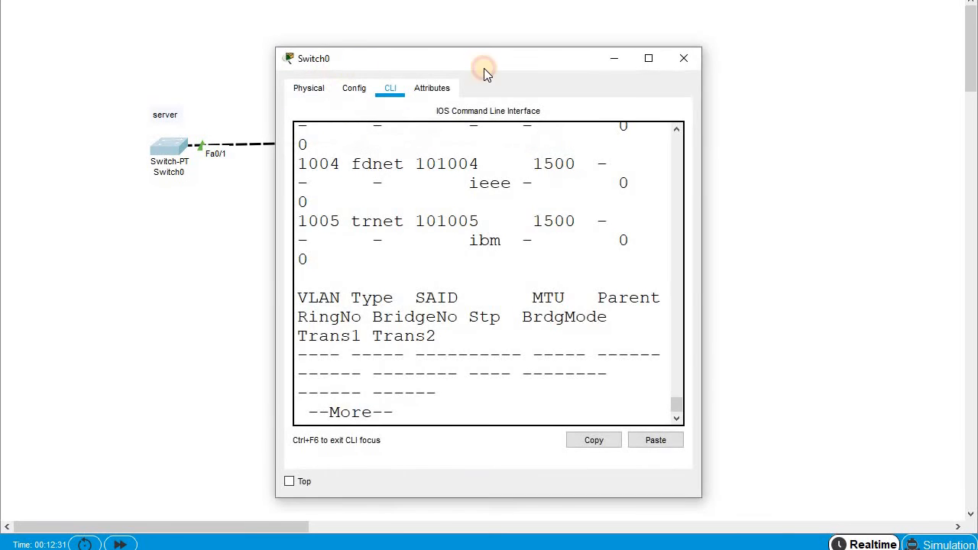
- On Switch0, finish the VLAN listing and enter configure terminal
drag(484, 68, 621, 70)
key(Return)
key(Return)
key(Return)
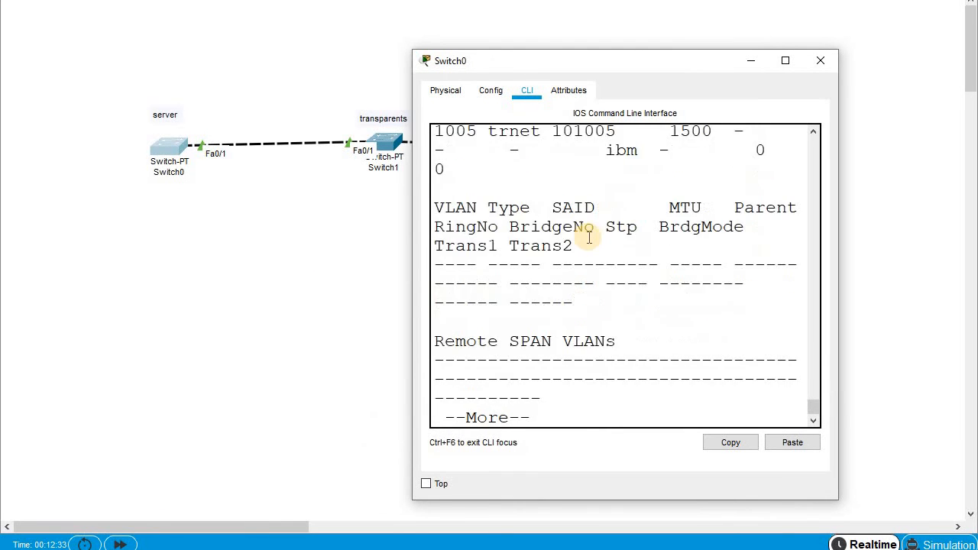
text(ch#onf)
key(Tab)
key(BackSpace)
key(BackSpace)
text(onf)
key(Tab)
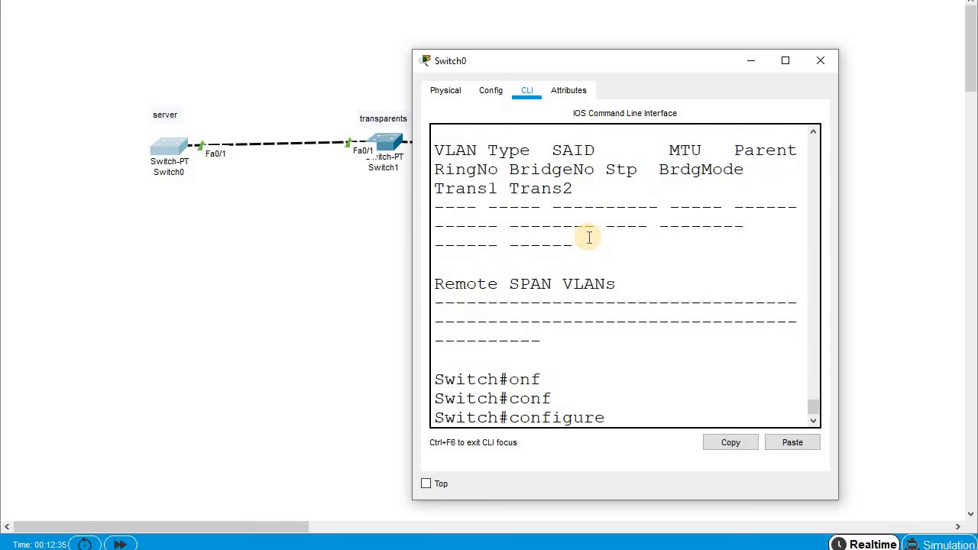
text(terminal)
key(Return)
- Set interface FastEthernet 0/1 to switchport mode trunk
text(in)
key(Tab)
text(fa)
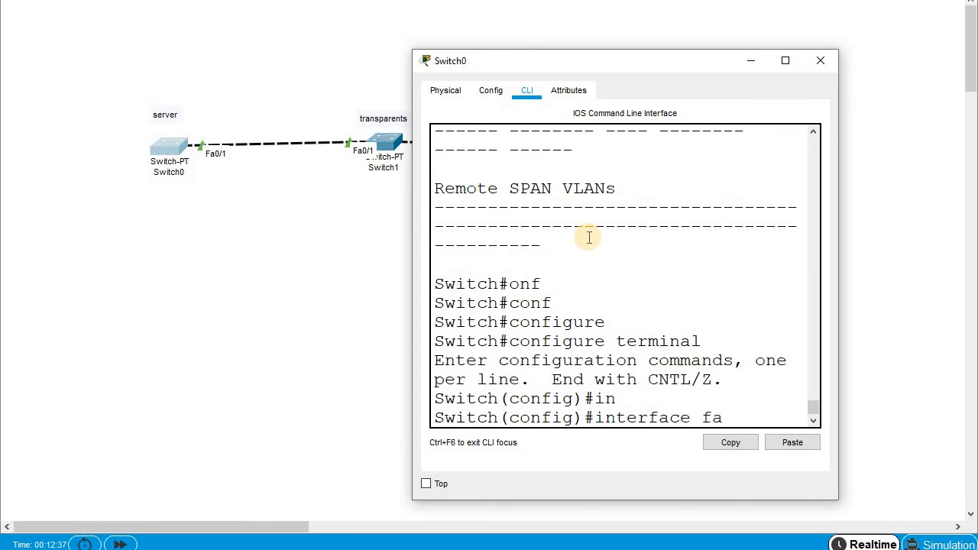
key(Tab)
text(0)
key(Return)
text(s)
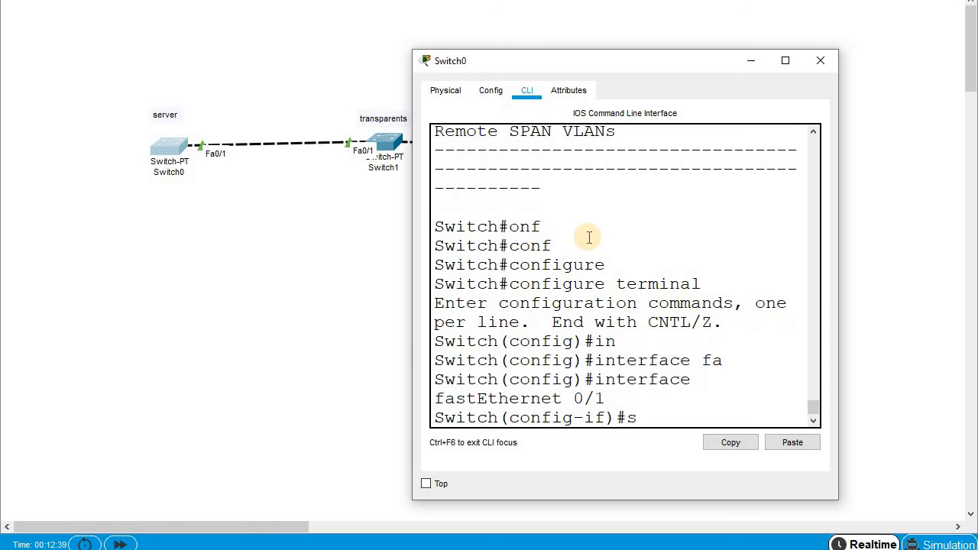
text(w)
key(Tab)
text(mo)
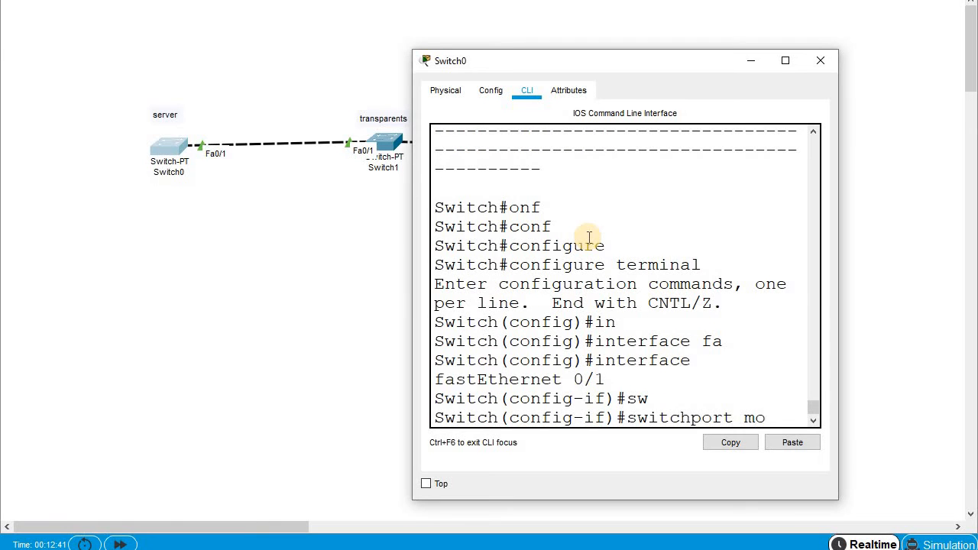
key(Tab)
text(tr)
key(Tab)
key(Return)
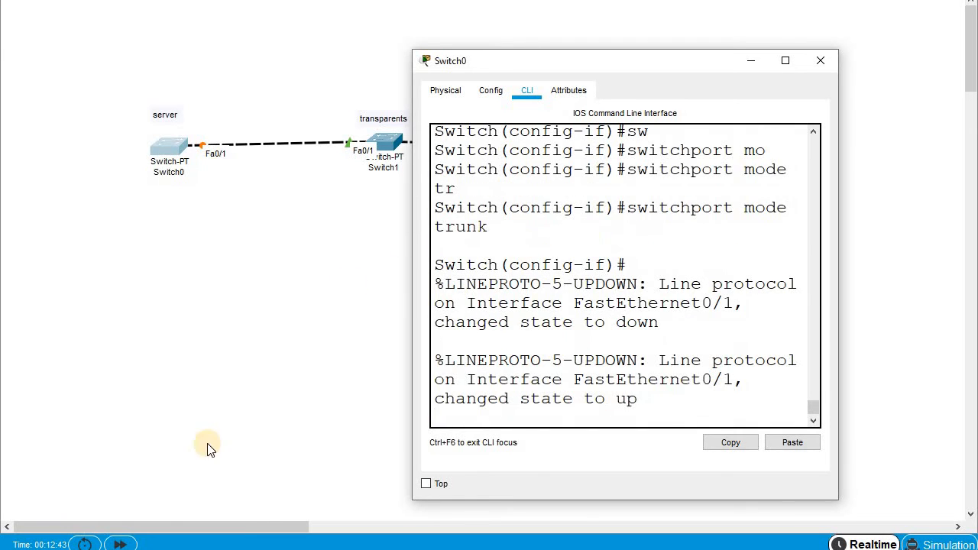
- Add a 'dtp' note and place it beneath the Switch0–Switch1 link
click(120, 544)
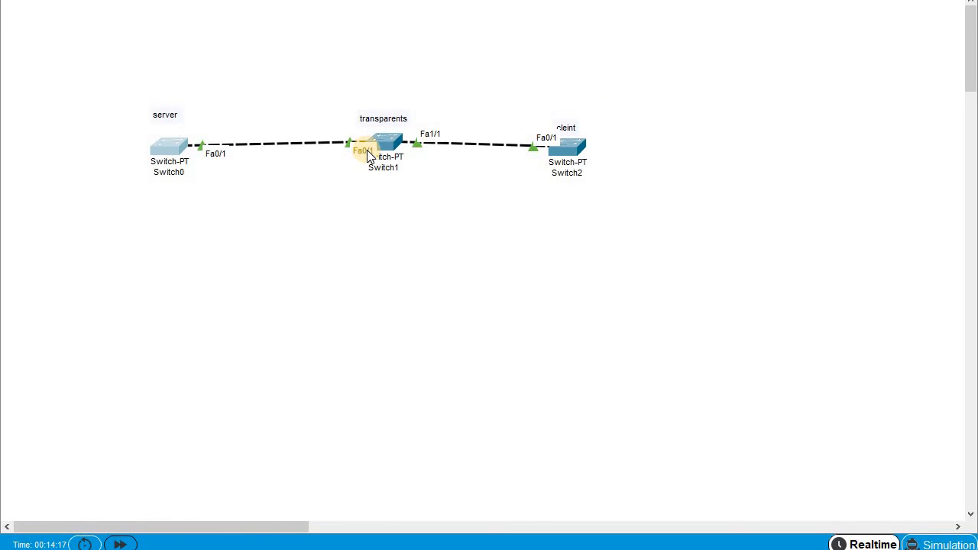
click(332, 98)
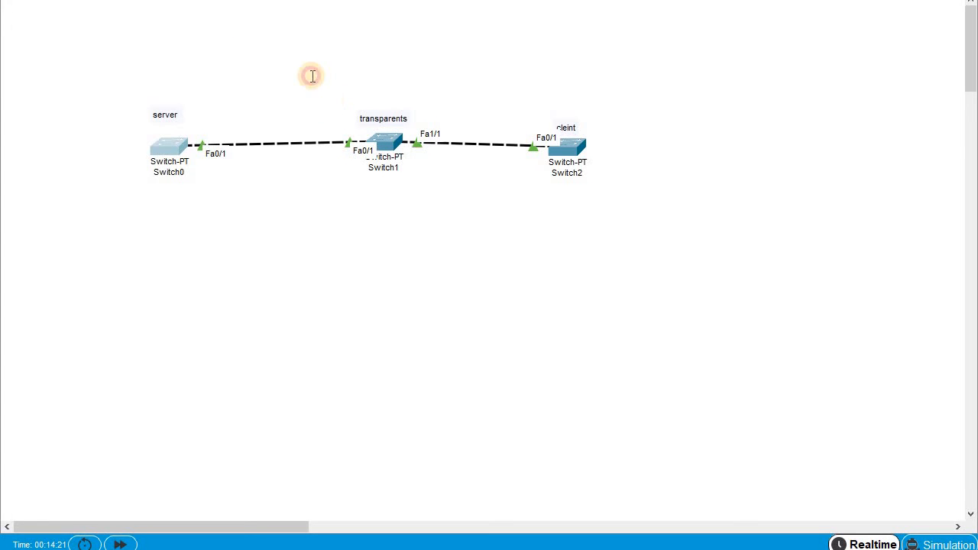
text(dtp)
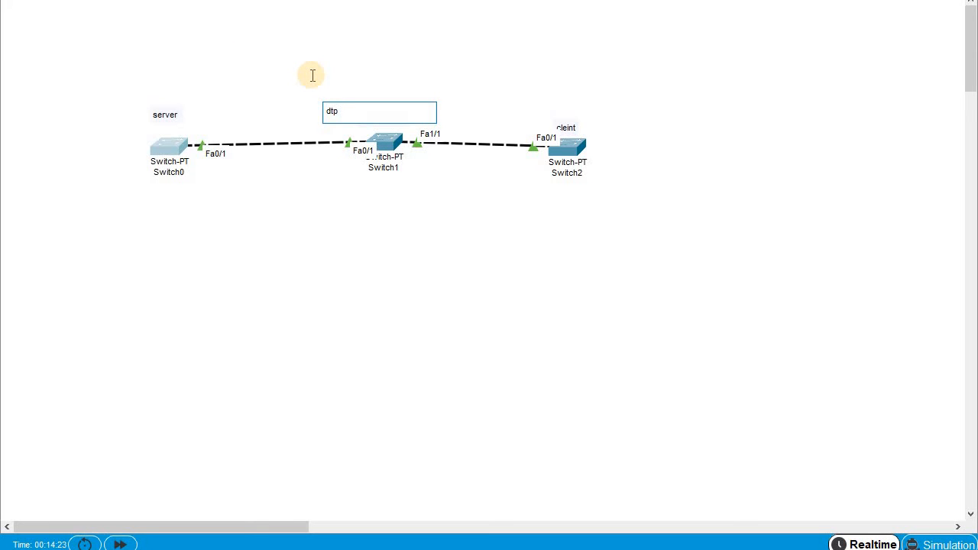
drag(346, 113, 315, 109)
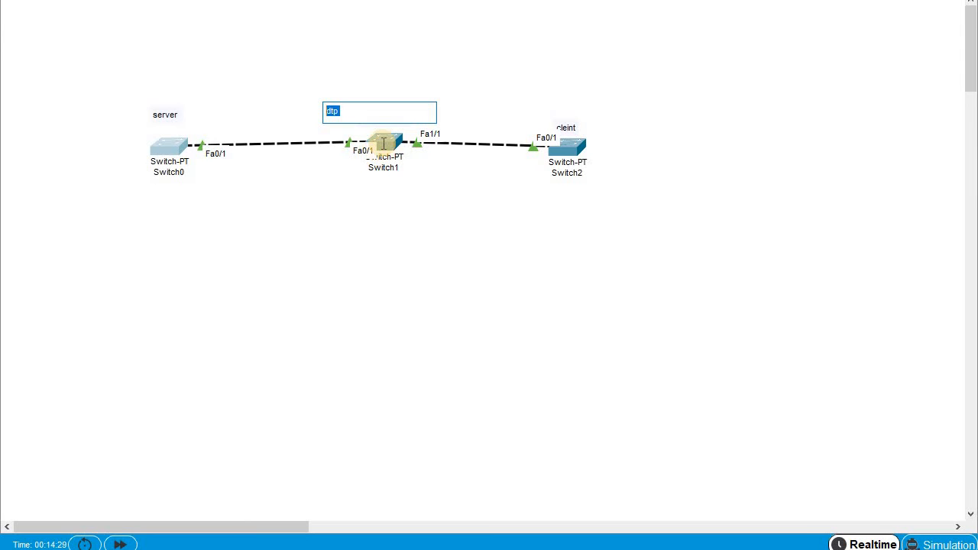
click(361, 79)
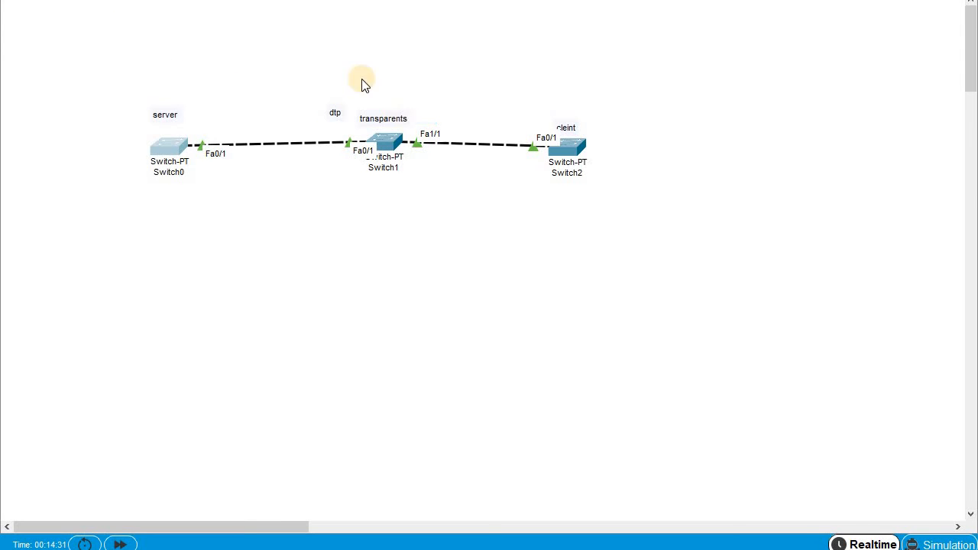
drag(334, 112, 327, 154)
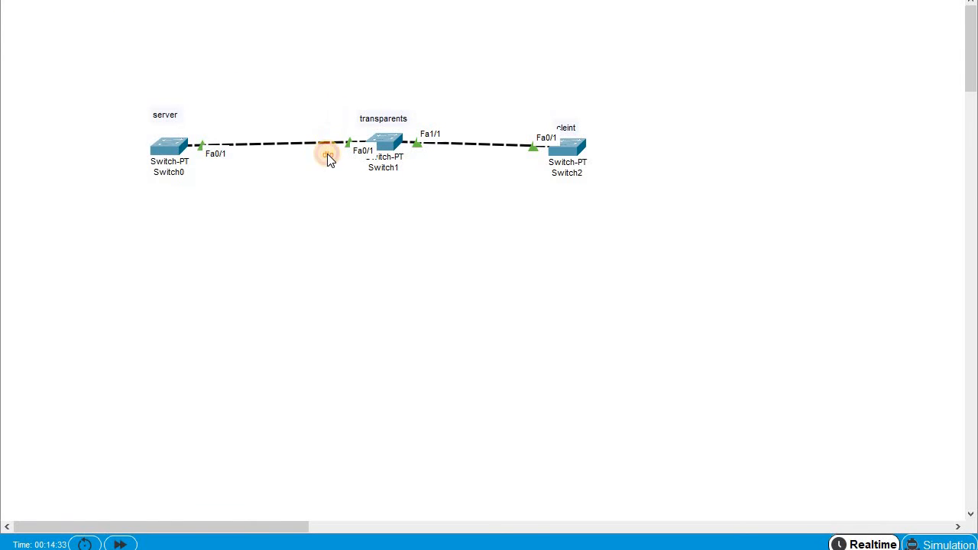
- Open Switch1's CLI and enter global configuration mode
click(392, 139)
click(392, 89)
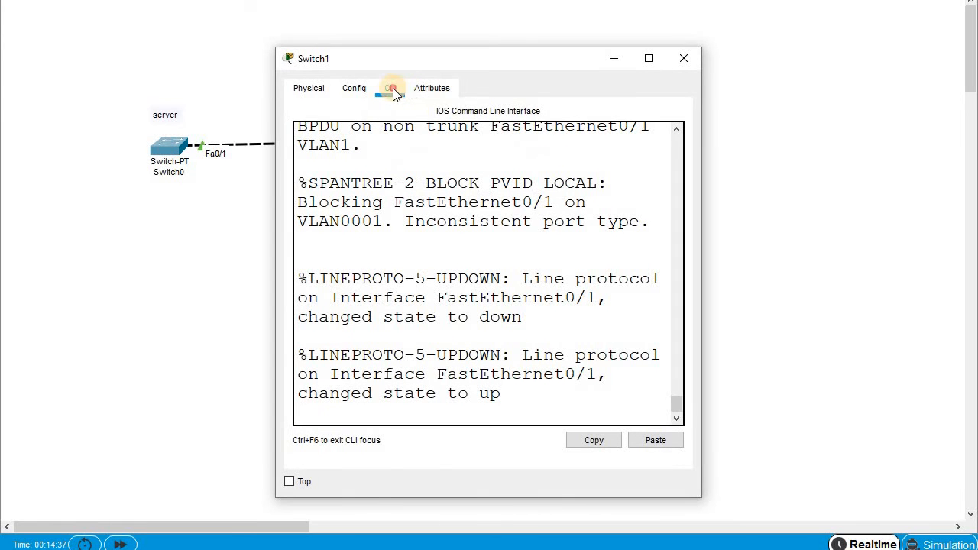
click(551, 234)
key(Return)
key(Return)
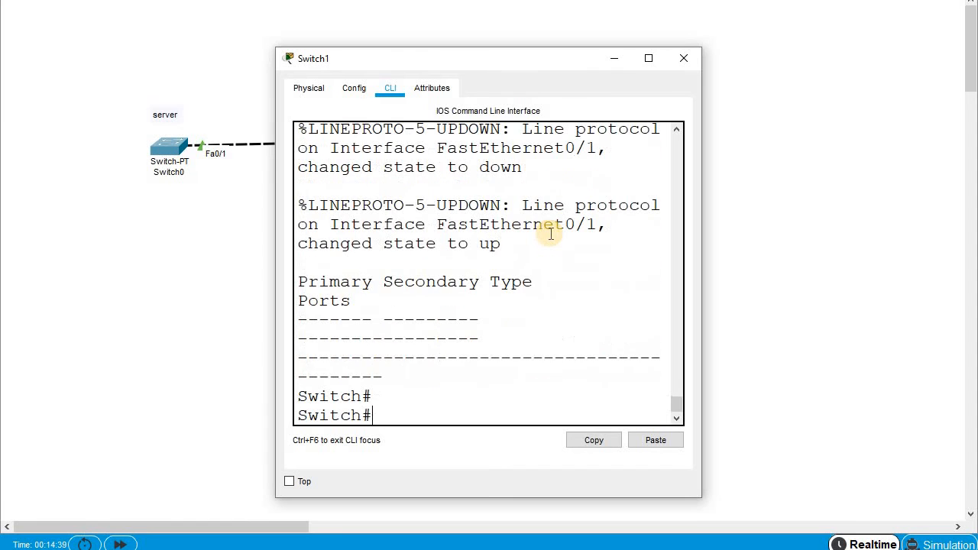
text(conf)
key(Tab)
key(Tab)
key(Return)
key(Return)
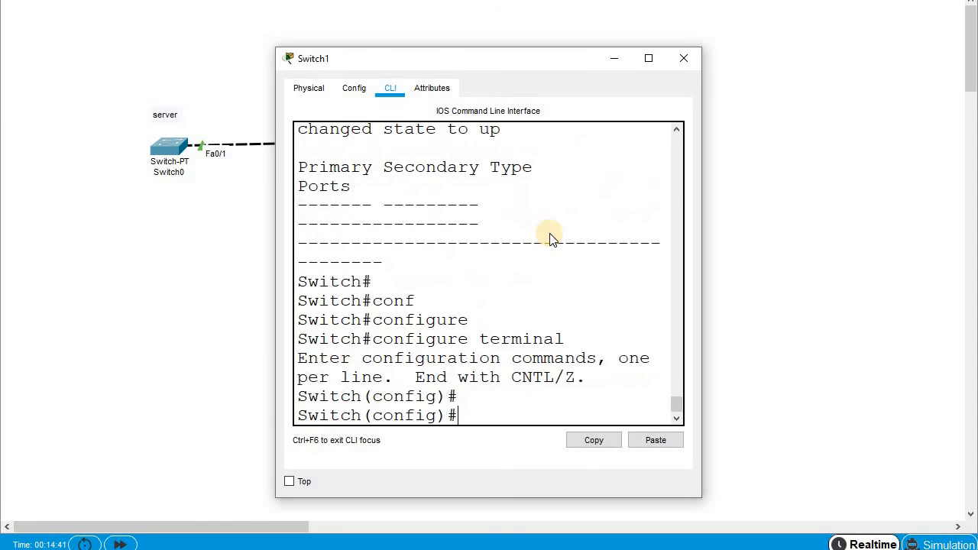
key(alt+F4)
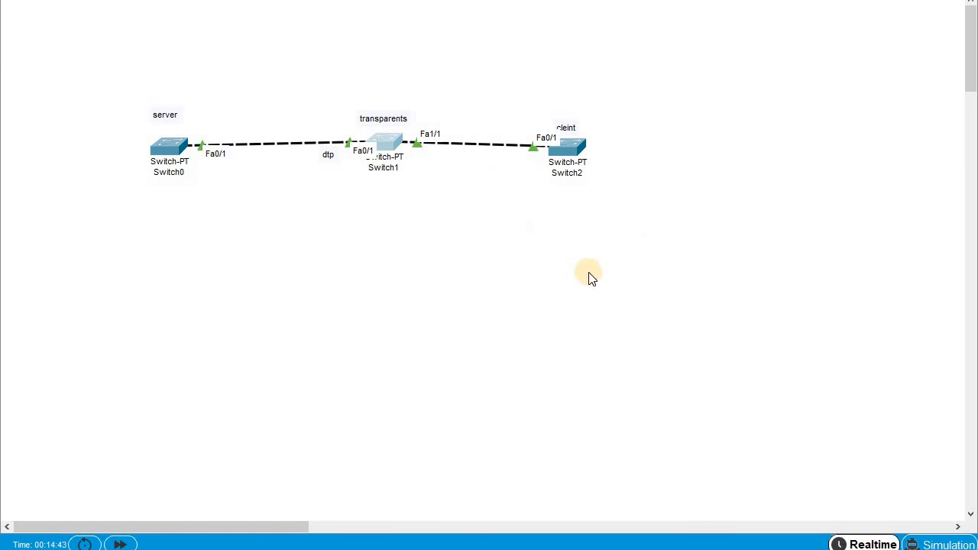
key(alt+Tab)
- Set interface FastEthernet1/1 to switchport mode trunk and close the Switch1 window
text(in)
key(Tab)
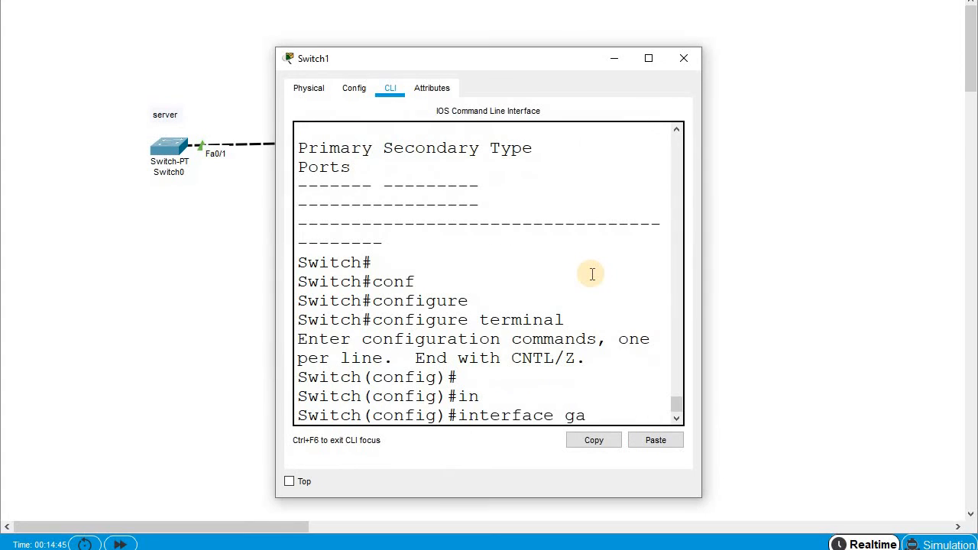
text(fa)
key(Tab)
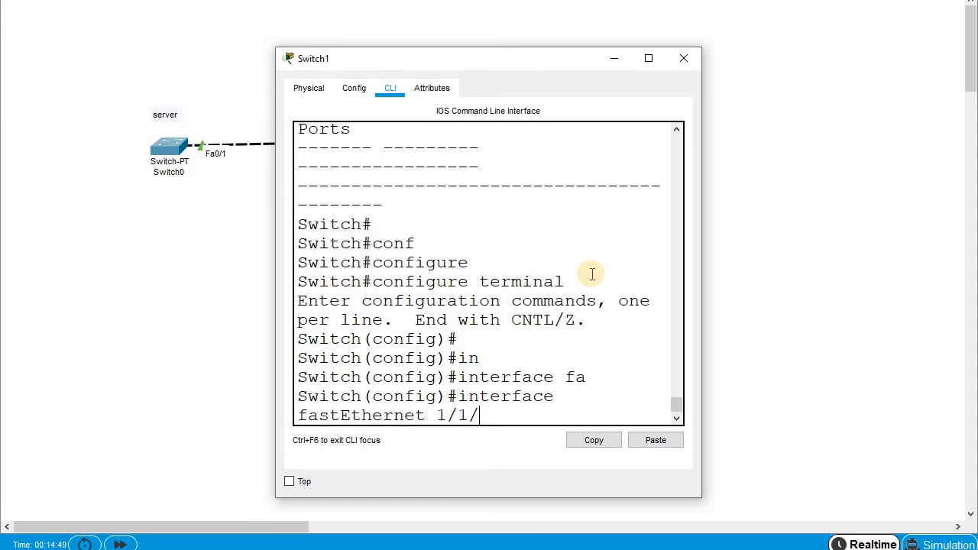
text(1/1/)
key(BackSpace)
key(Return)
text(sw)
key(Tab)
text(mo)
key(Tab)
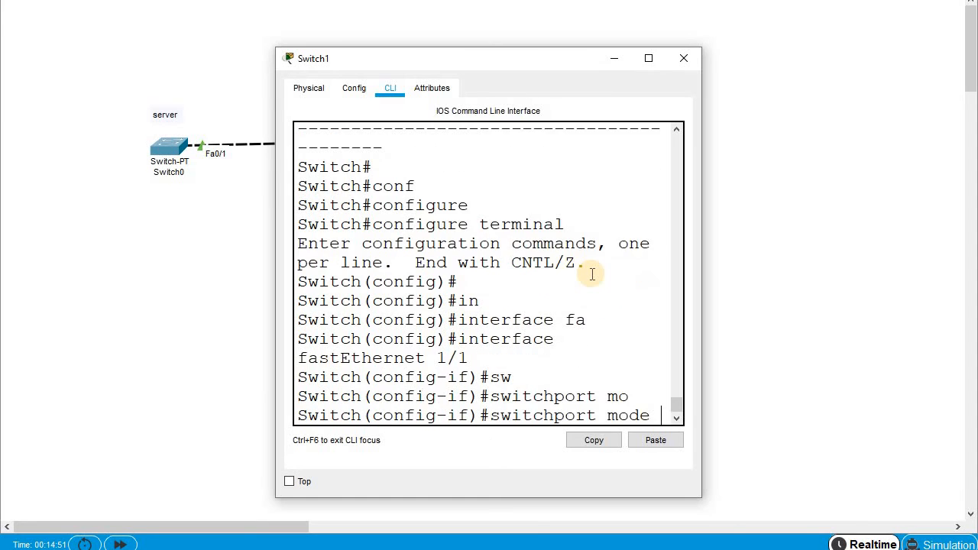
text(tr)
key(Tab)
key(Return)
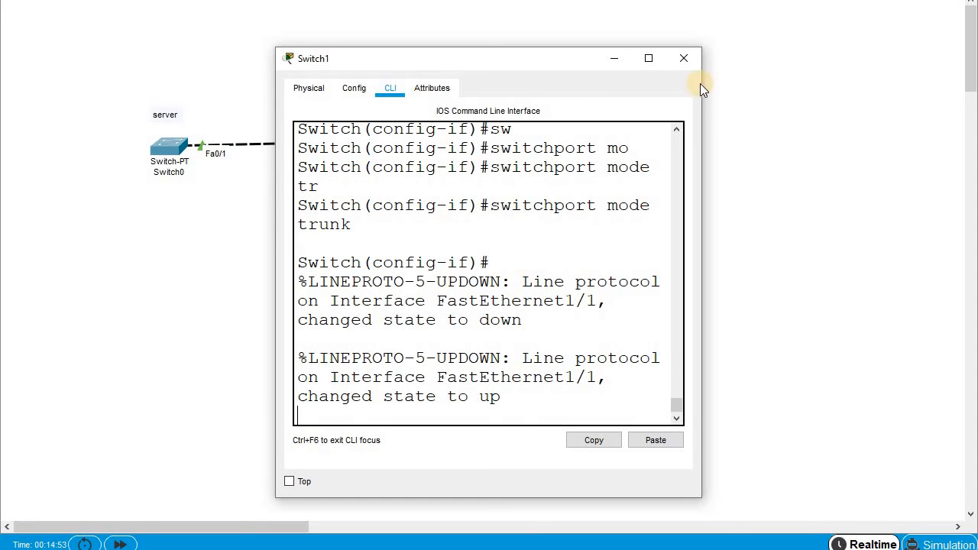
click(675, 59)
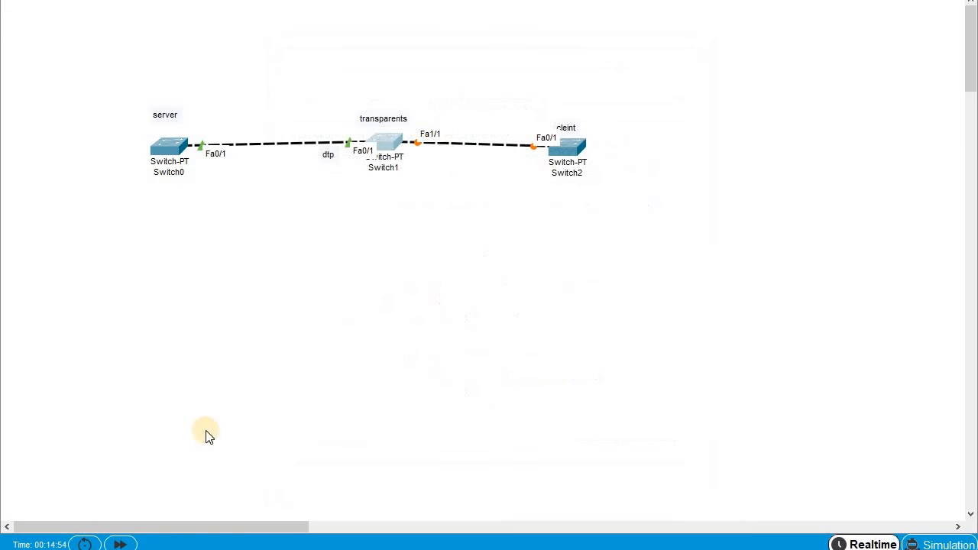
- Fast-forward time so links turn green, then run show vlan on Switch2
click(120, 545)
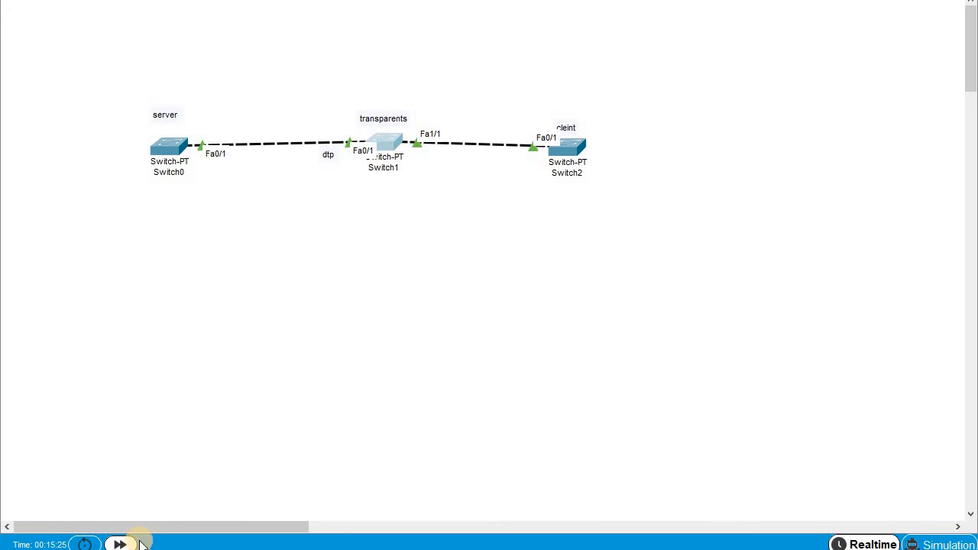
click(575, 151)
click(656, 61)
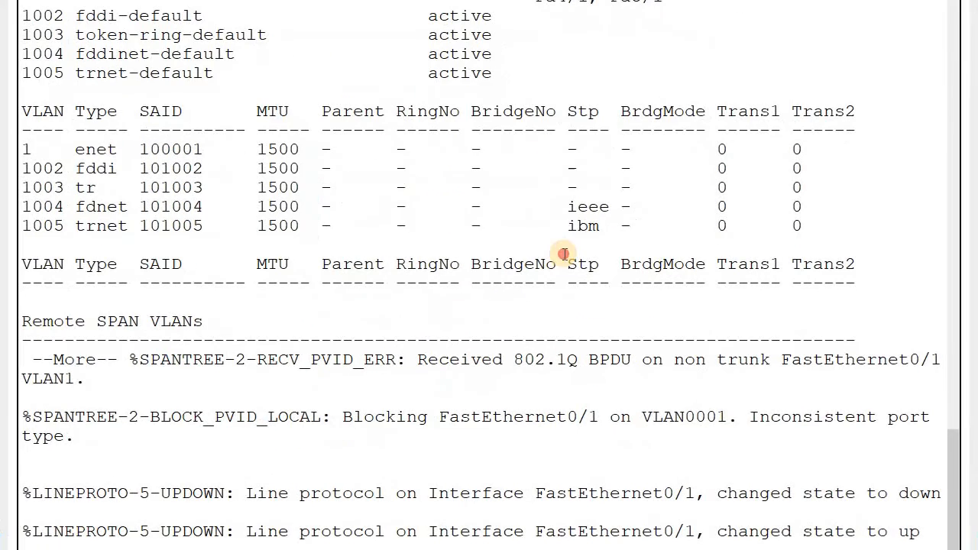
drag(564, 255, 573, 233)
key(Return)
key(Return)
key(Return)
key(Return)
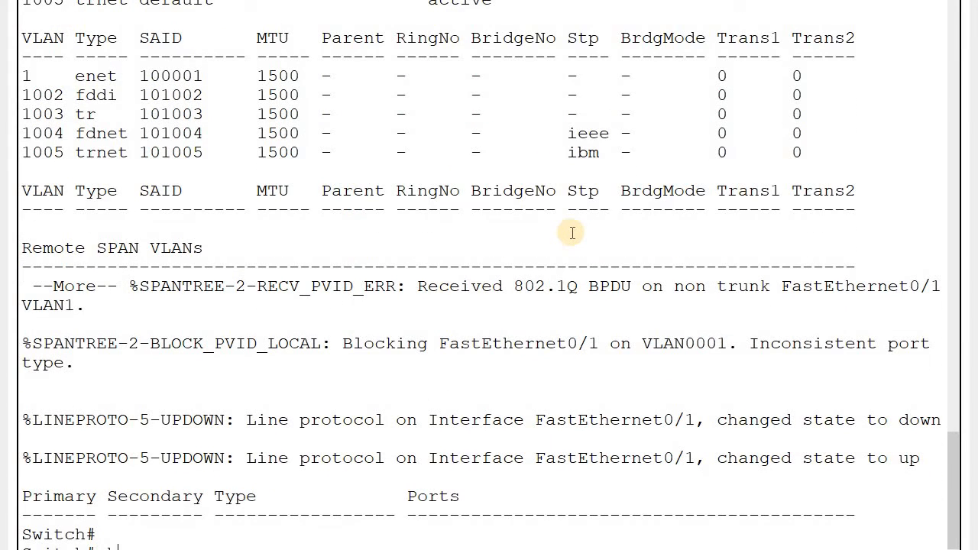
text(sh vl)
key(Tab)
key(Return)
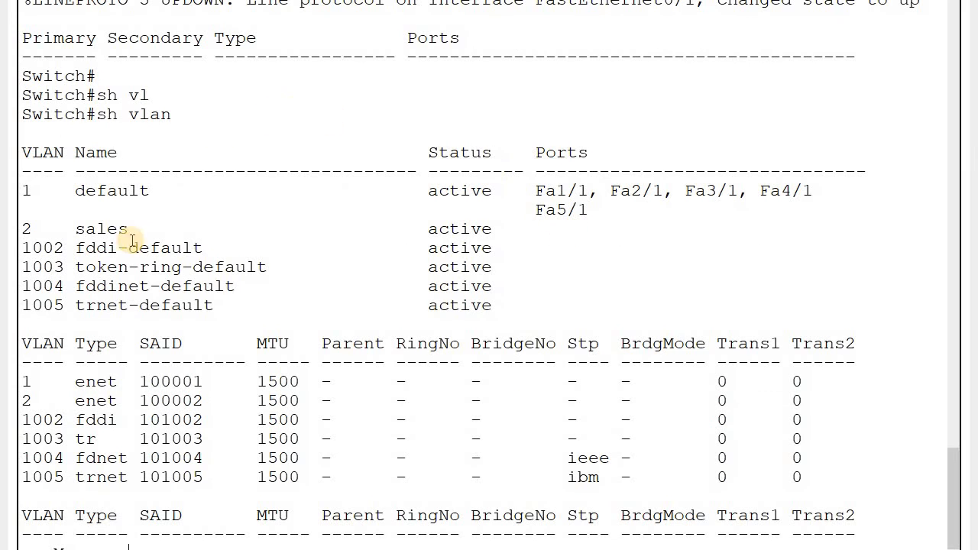
drag(78, 236, 137, 229)
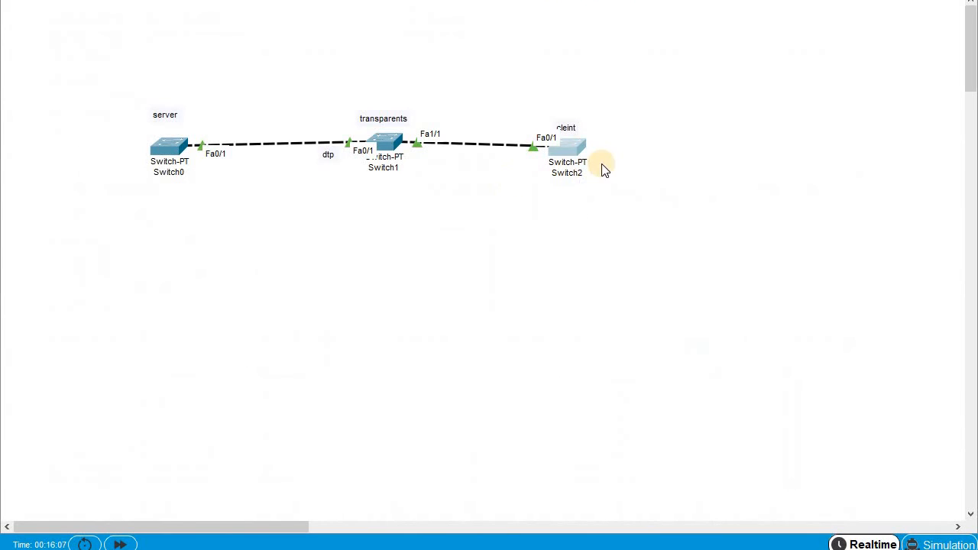
- Re-run show vlan on Switch2 full screen and point out the VLAN 2 sales row
click(565, 156)
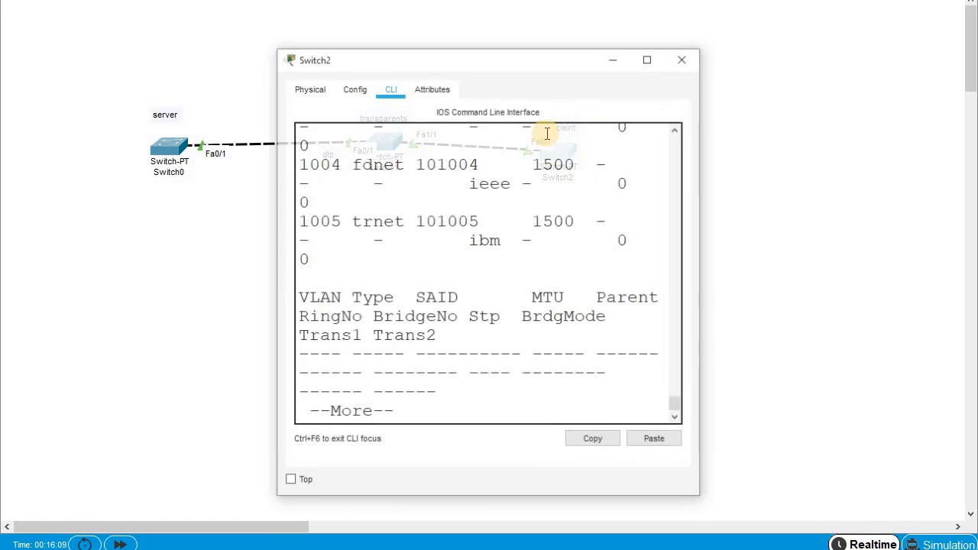
key(space)
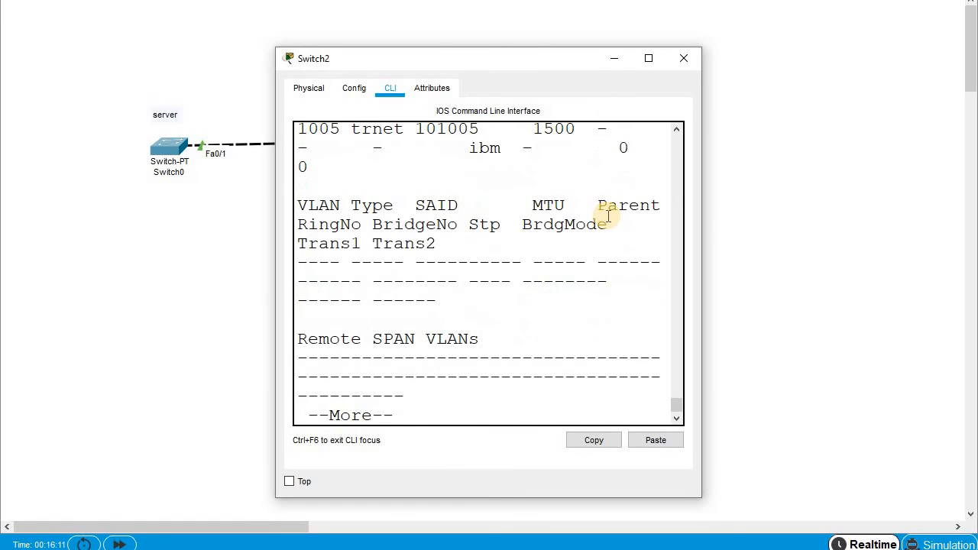
text(h#sh)
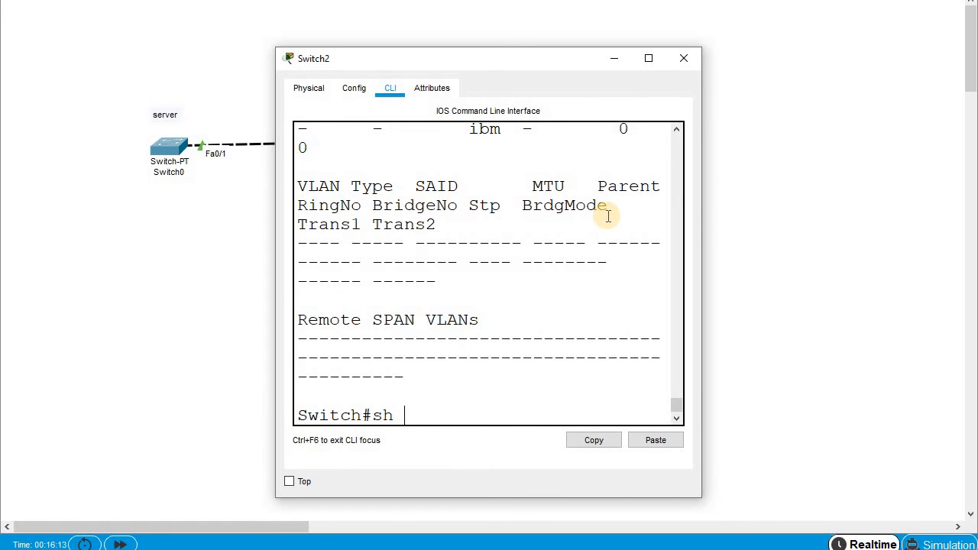
text( vl)
key(Tab)
key(Return)
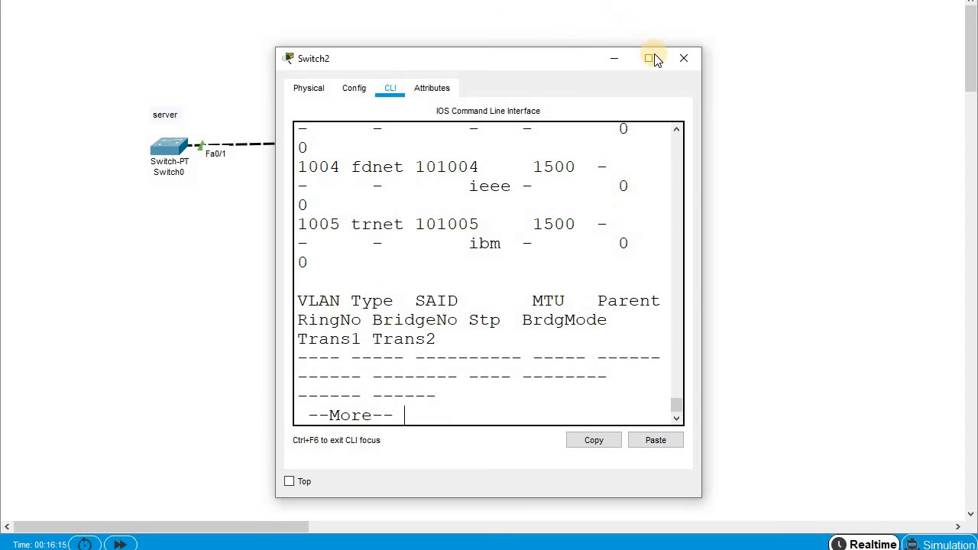
scroll(548, 244, up, 2)
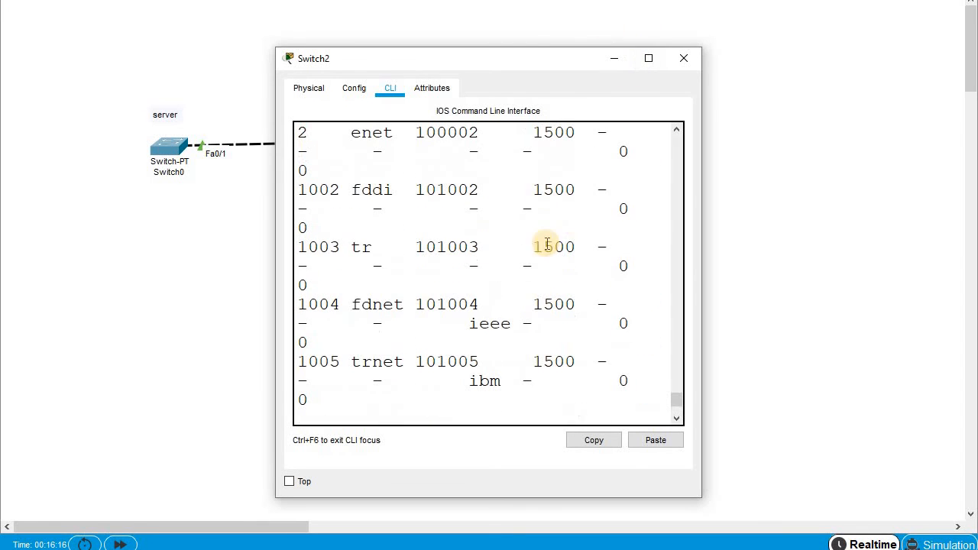
click(648, 58)
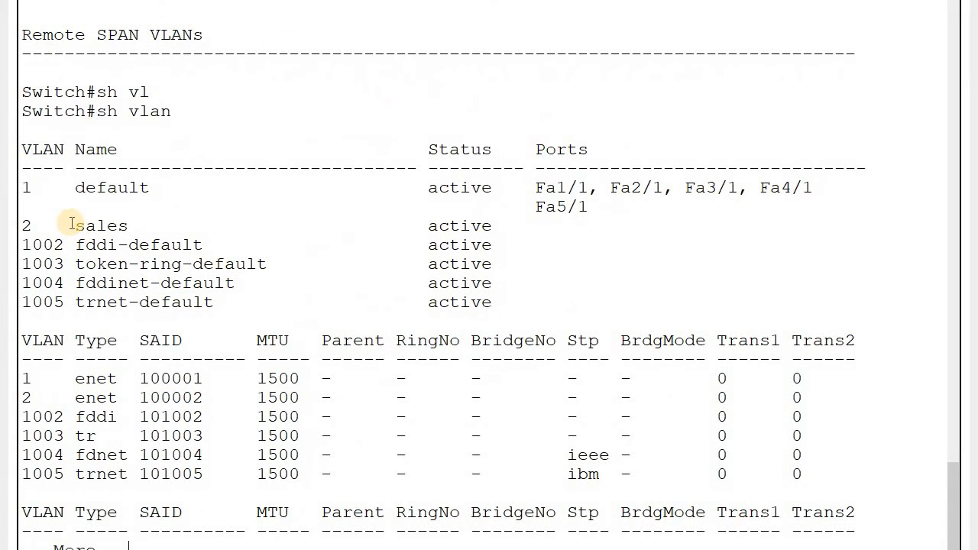
drag(75, 225, 142, 223)
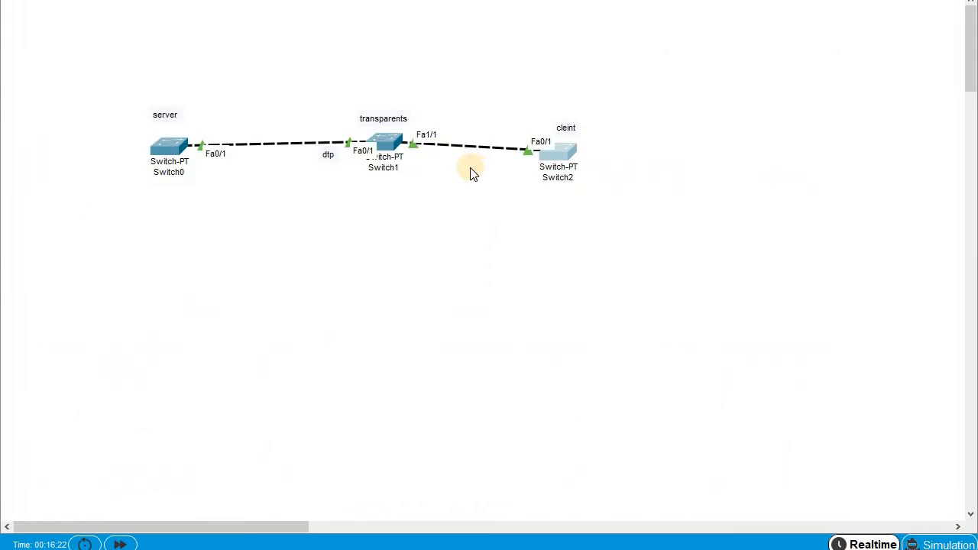
- On Switch1, exit interface and global configuration back to the privileged prompt
click(393, 149)
drag(474, 297, 477, 312)
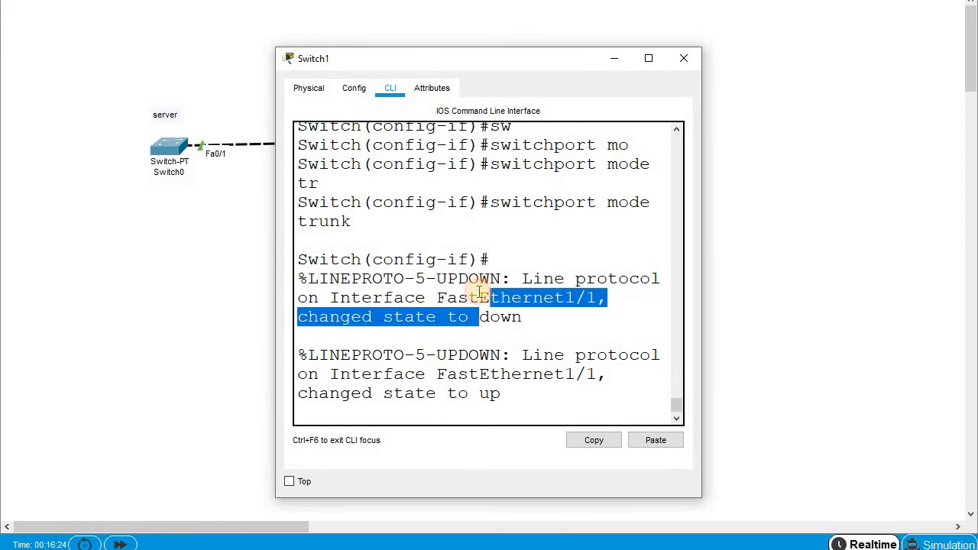
key(Return)
key(Return)
text(ex)
key(Tab)
key(Return)
key(Return)
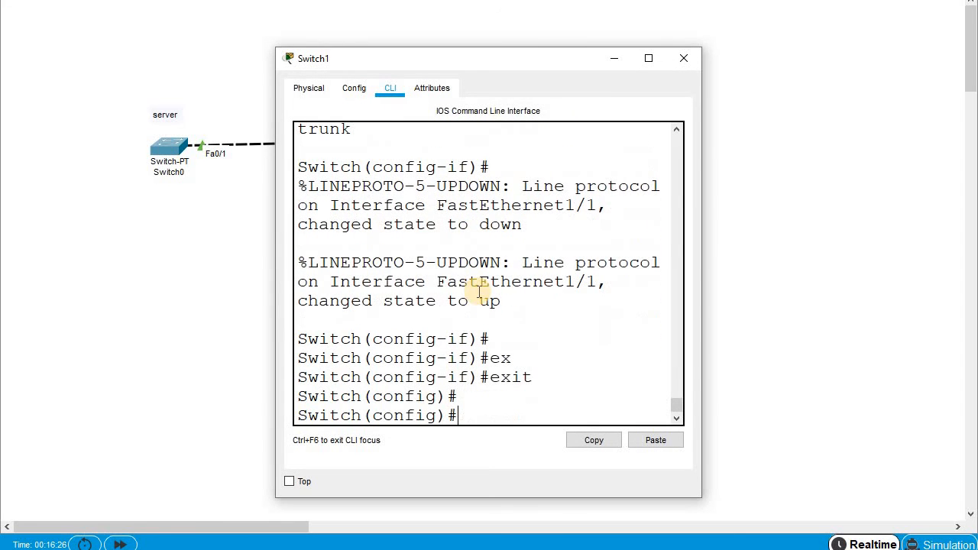
text(ex)
key(Tab)
- Run show vlan on Switch1 and confirm only default VLANs 1 and 1002–1005 appear
key(Return)
text(sh)
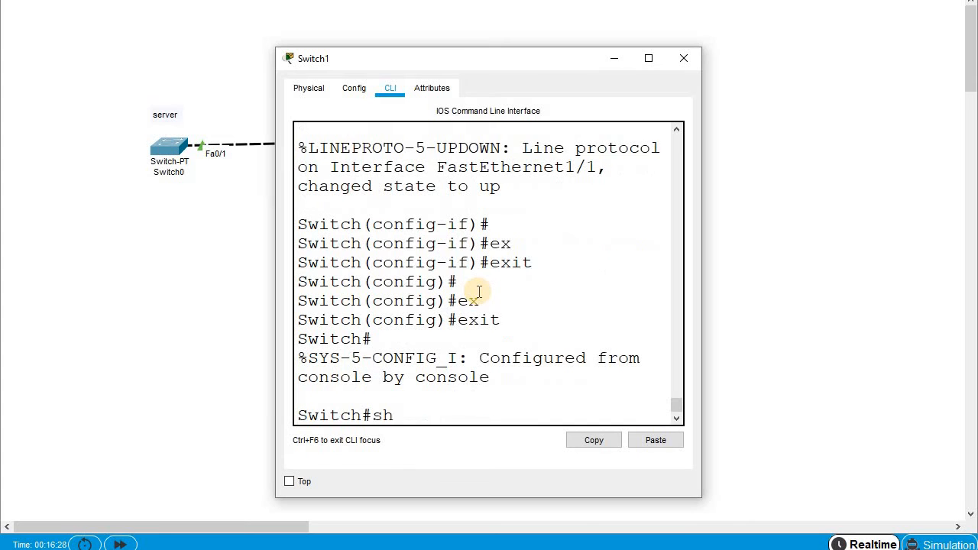
key(Tab)
text(vl)
key(Tab)
key(Return)
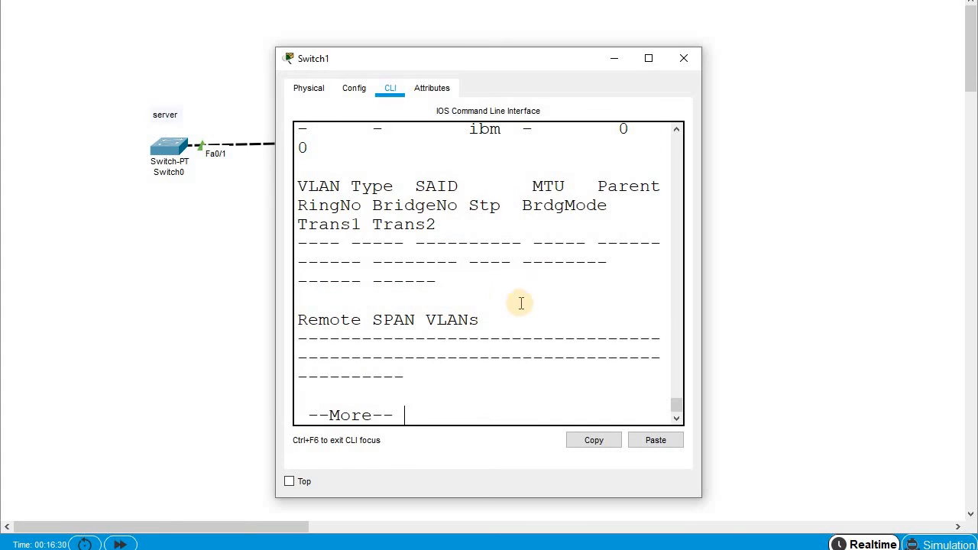
click(646, 59)
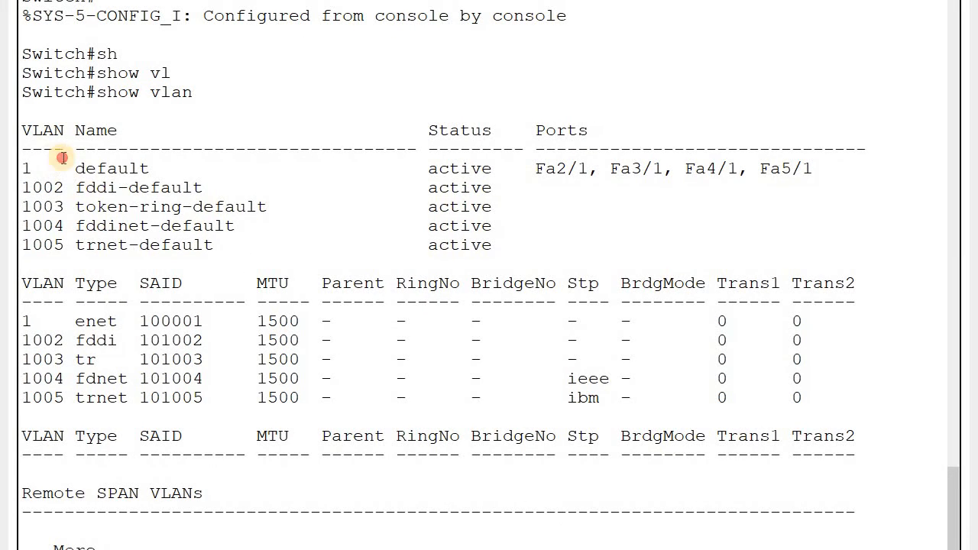
drag(63, 158, 388, 342)
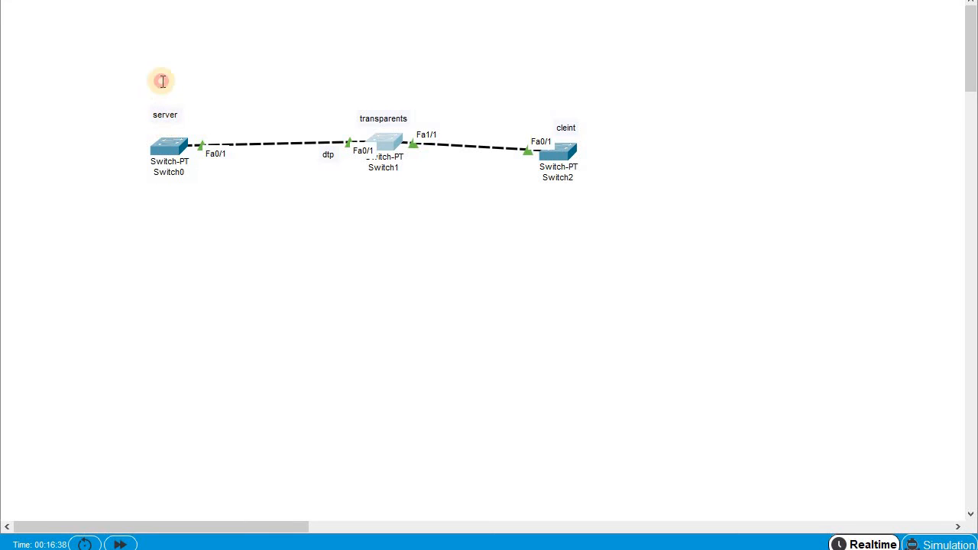
- Add notes reading 'slaes' above Switch0 and 'sales' above Switch2, discarding the empty extra note
click(159, 82)
text(slaes)
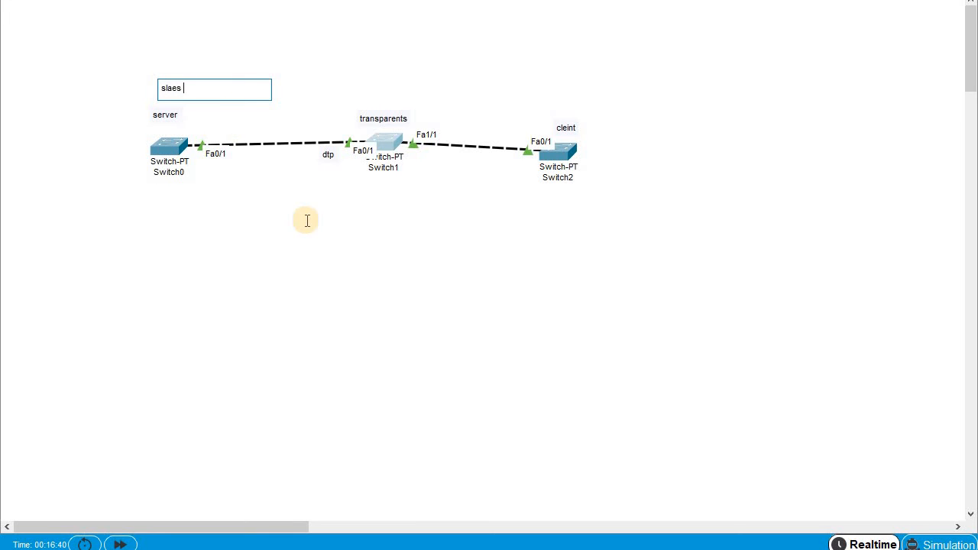
click(522, 99)
text(s)
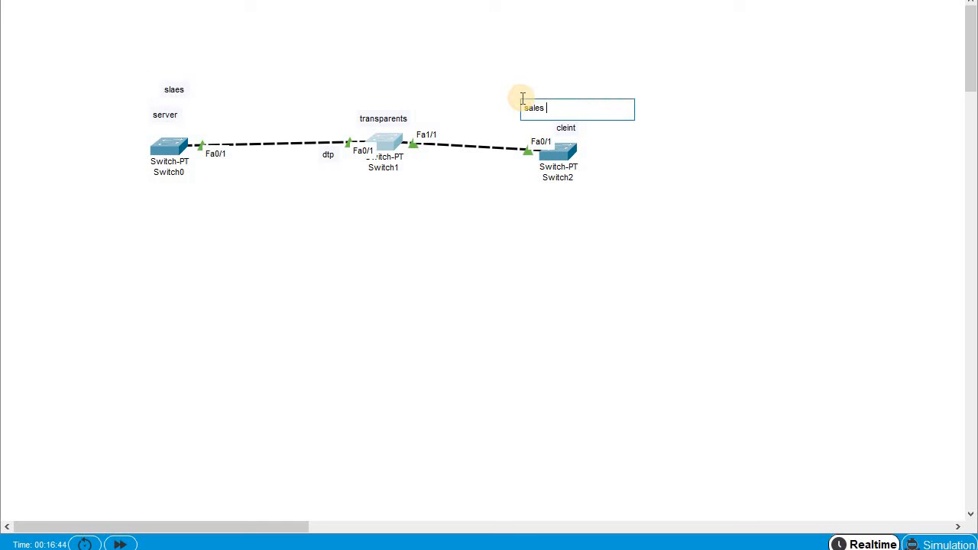
text(ales)
click(244, 59)
key(Escape)
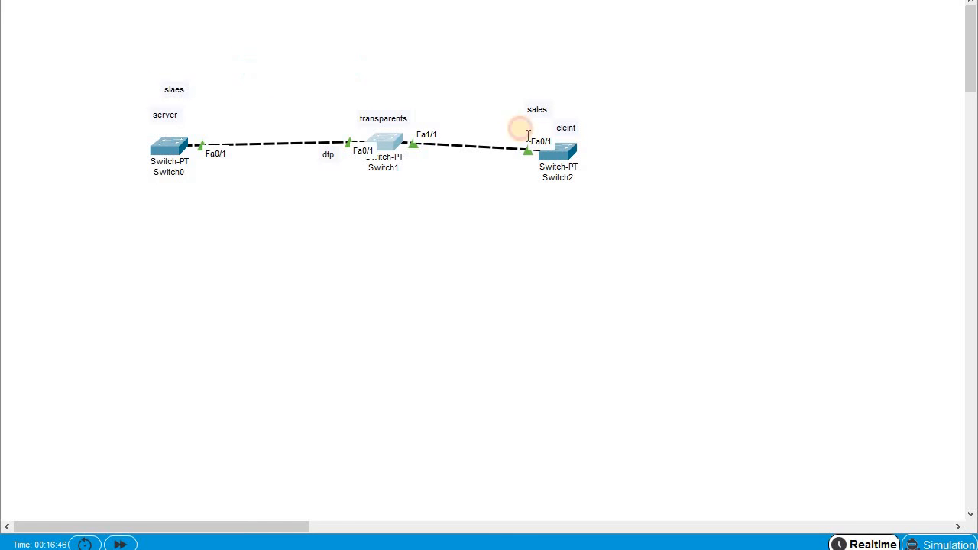
- Open Switch2's CLI full screen and page through its VLAN list showing VLAN 2 sales
click(563, 158)
click(648, 60)
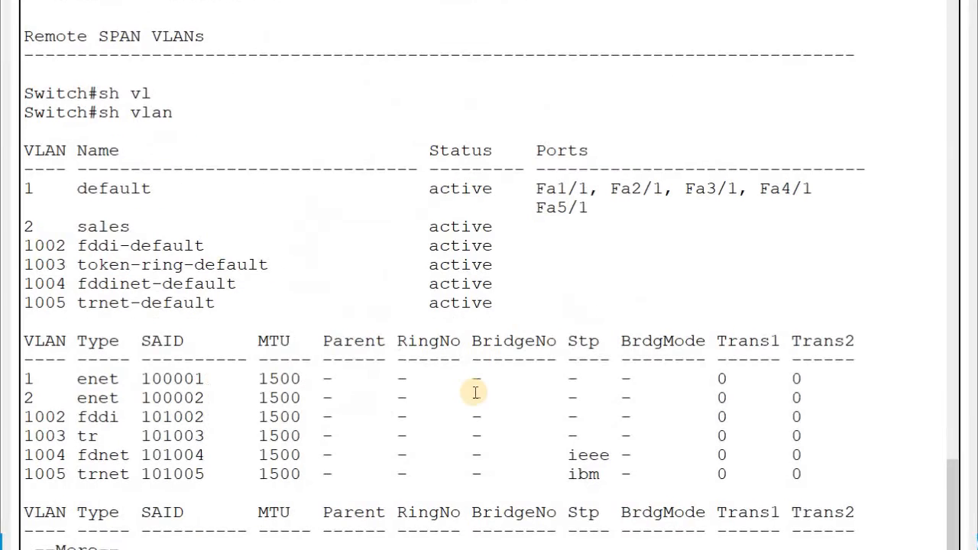
key(space)
key(Return)
key(Return)
key(Return)
key(Return)
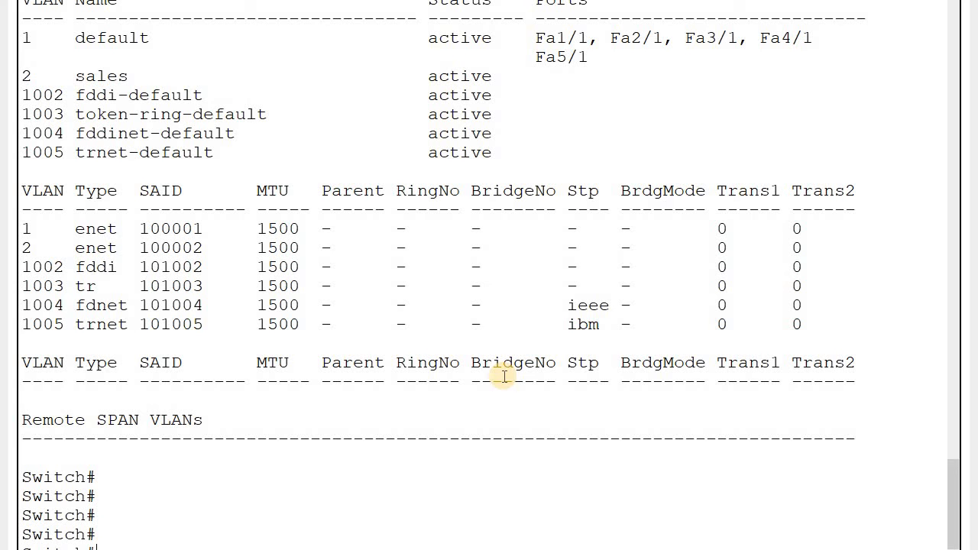
- Enter VLAN database mode, attempt VLAN 3 hr, and highlight the CLIENT-state refusal
text(vl)
key(Tab)
text(da)
key(Tab)
key(Return)
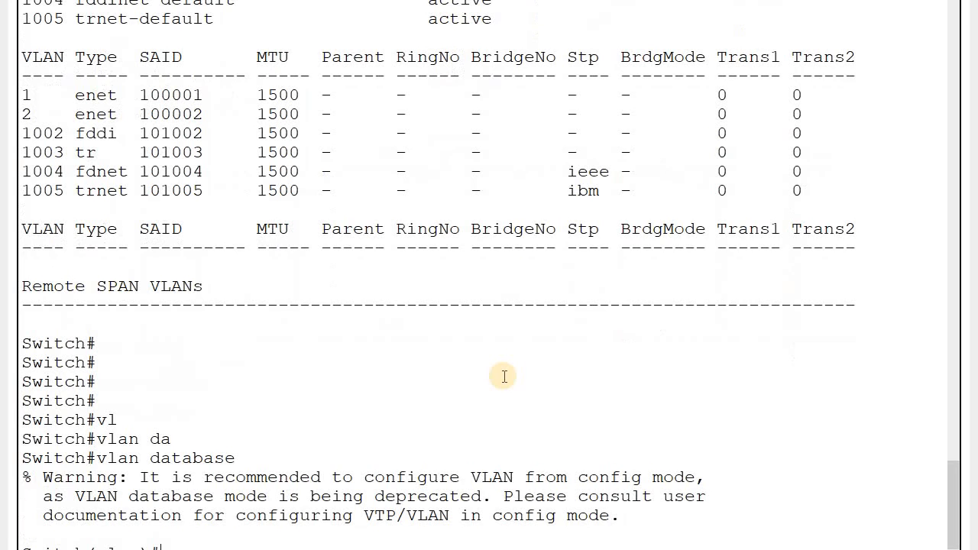
text(vl)
key(Tab)
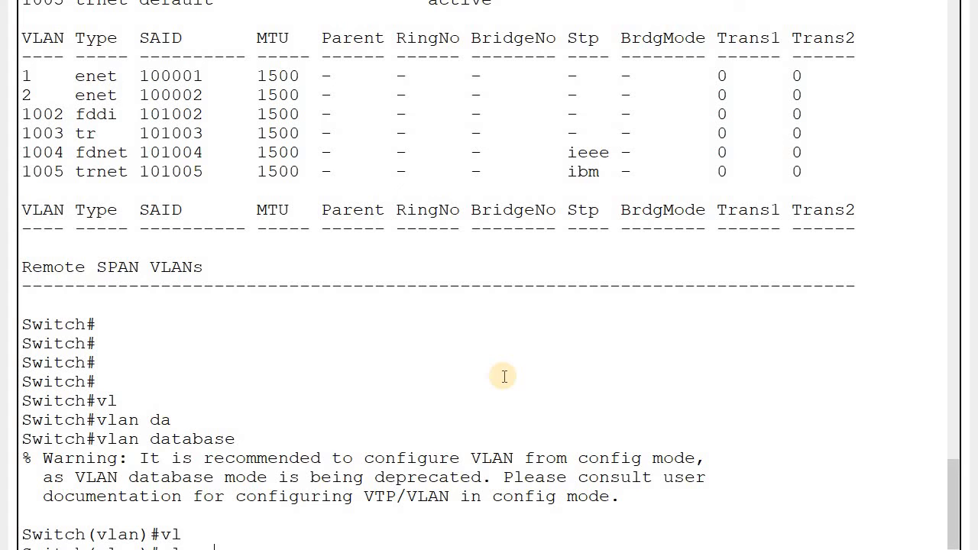
scroll(504, 376, down, 1)
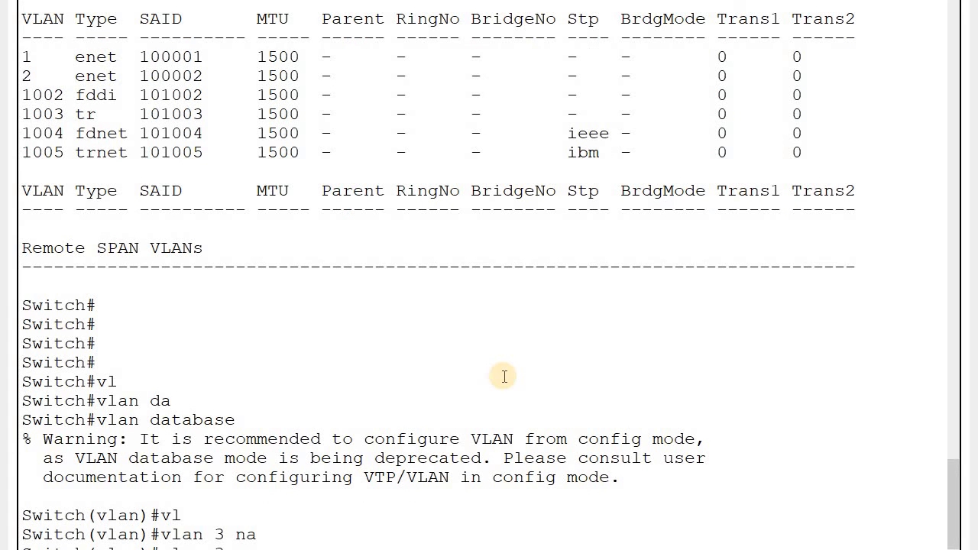
scroll(504, 376, down, 2)
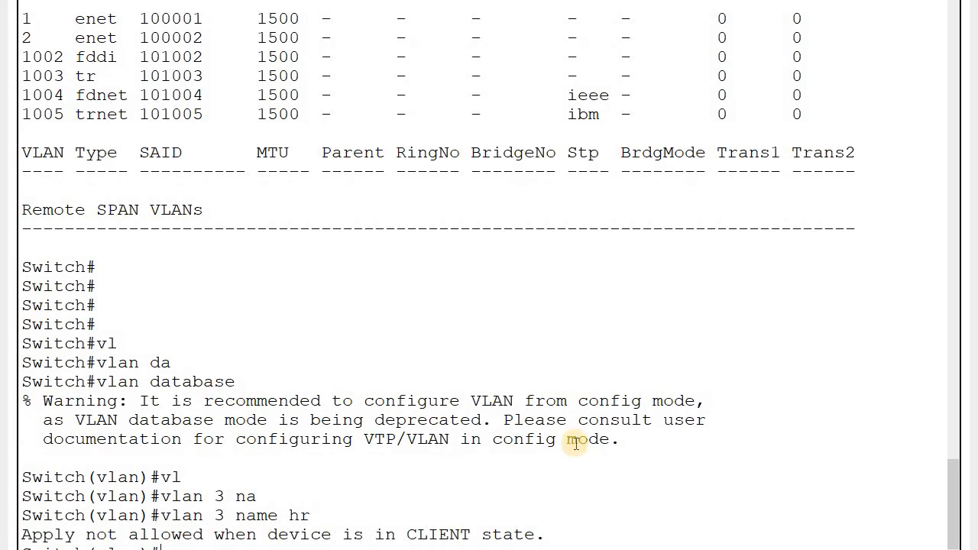
drag(584, 533, 134, 529)
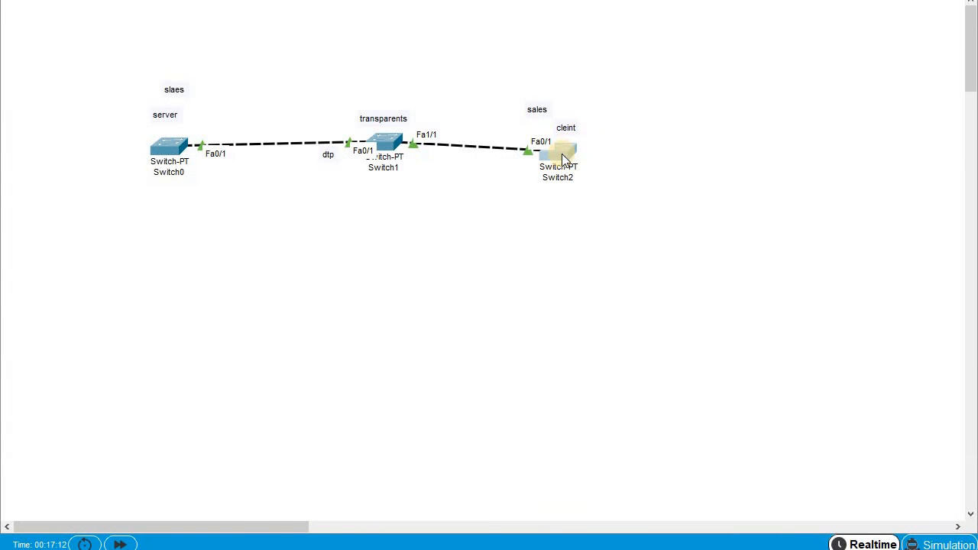
- Open Switch1's CLI and enter VLAN database mode
click(397, 143)
key(space)
key(Return)
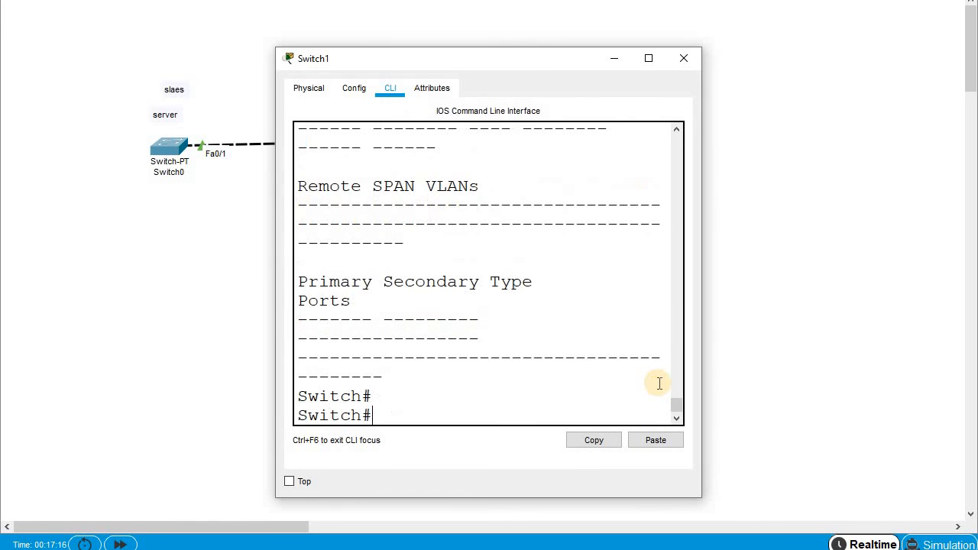
text(vl)
key(Tab)
text(2)
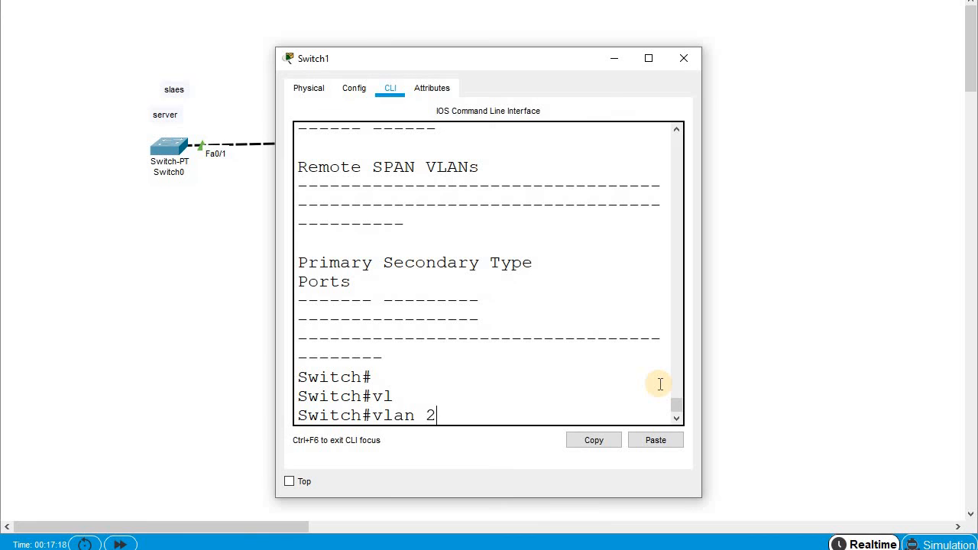
key(BackSpace)
text(da)
key(Tab)
key(Return)
- Create VLAN 10 named marketing, then exit to apply the change
text(vlan)#)
key(Tab)
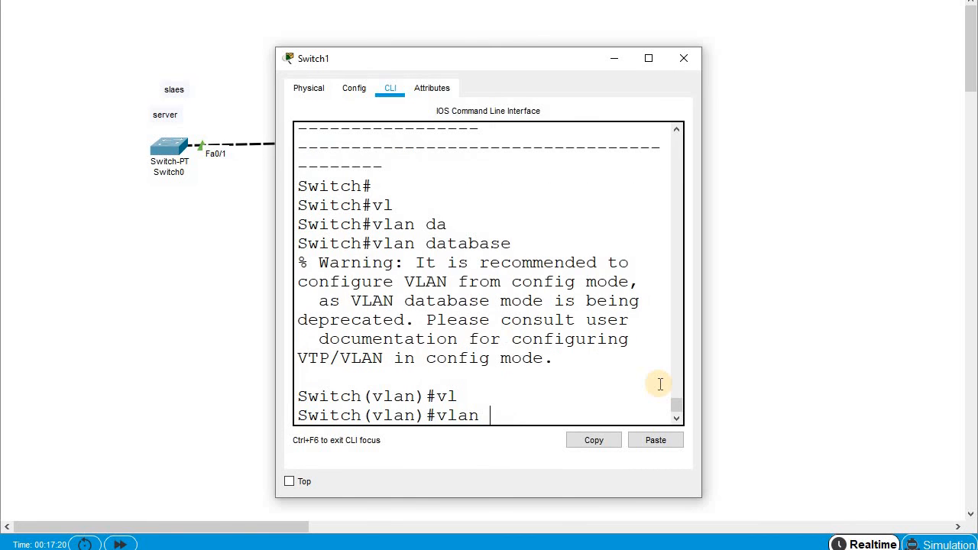
text(10 marketing)
key(Return)
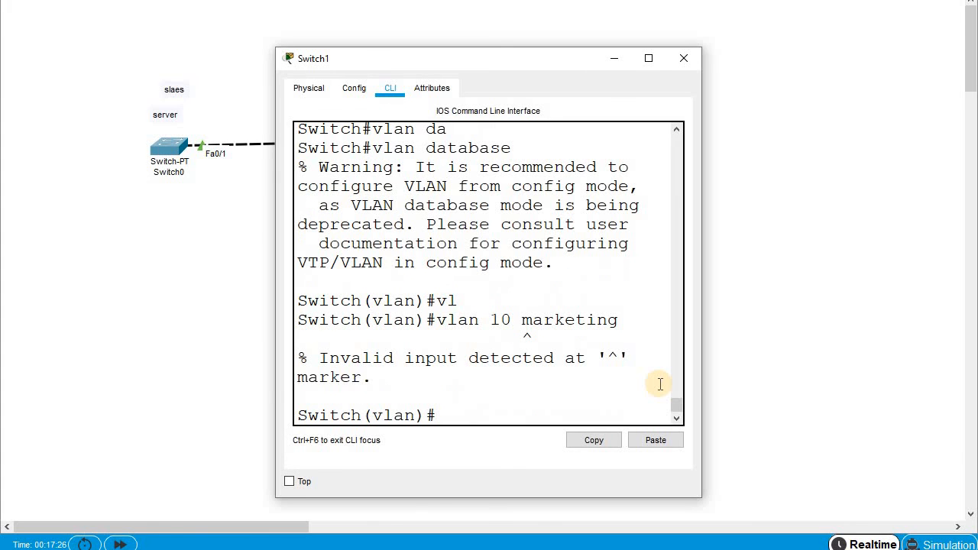
key(Up)
key(BackSpace)
key(BackSpace)
key(BackSpace)
key(BackSpace)
key(BackSpace)
key(BackSpace)
key(BackSpace)
key(BackSpace)
key(BackSpace)
text(na)
key(Tab)
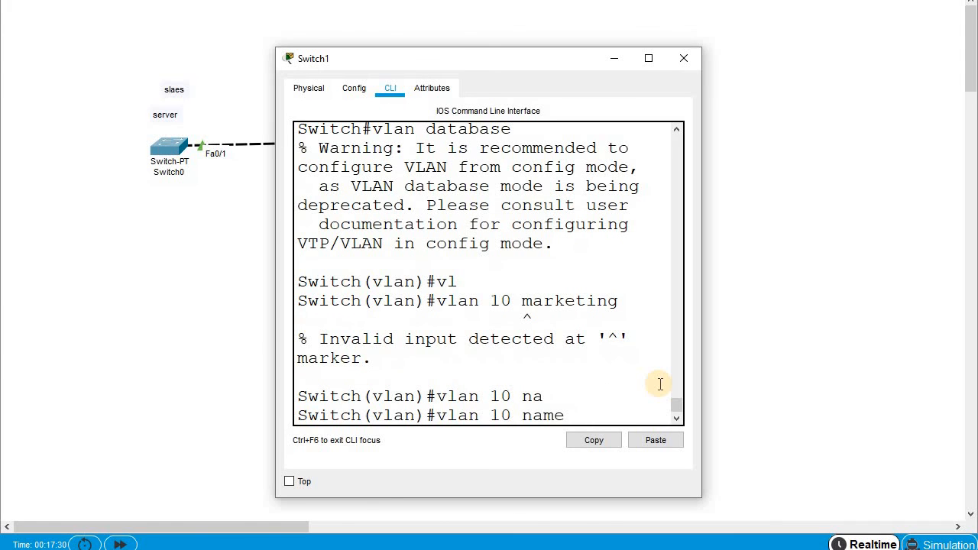
text(marketing)
key(Return)
text(ex)
key(Tab)
key(Return)
- Run show vlan on Switch1 full screen and highlight the VLAN 10 marketing row
key(Return)
text(e)
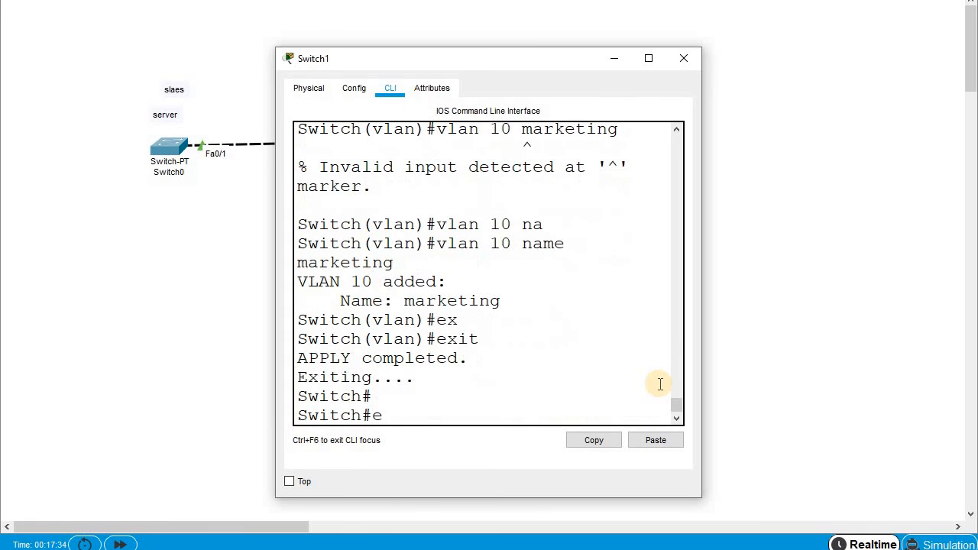
text(h vl)
key(Tab)
key(Return)
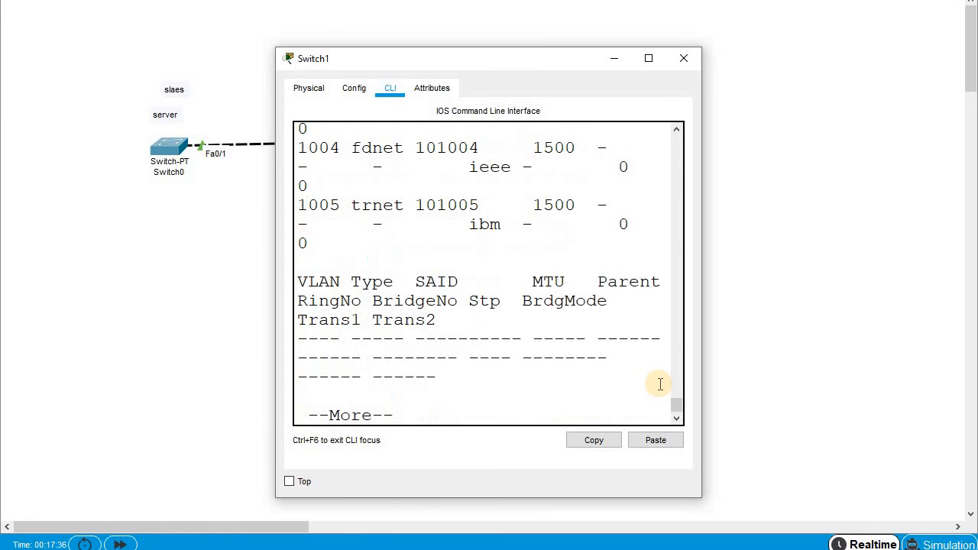
click(648, 57)
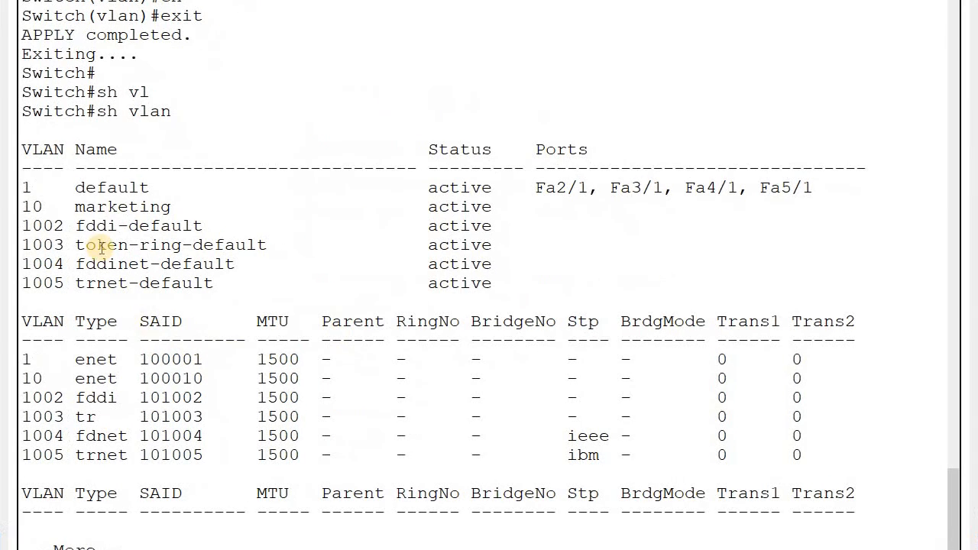
drag(81, 208, 501, 215)
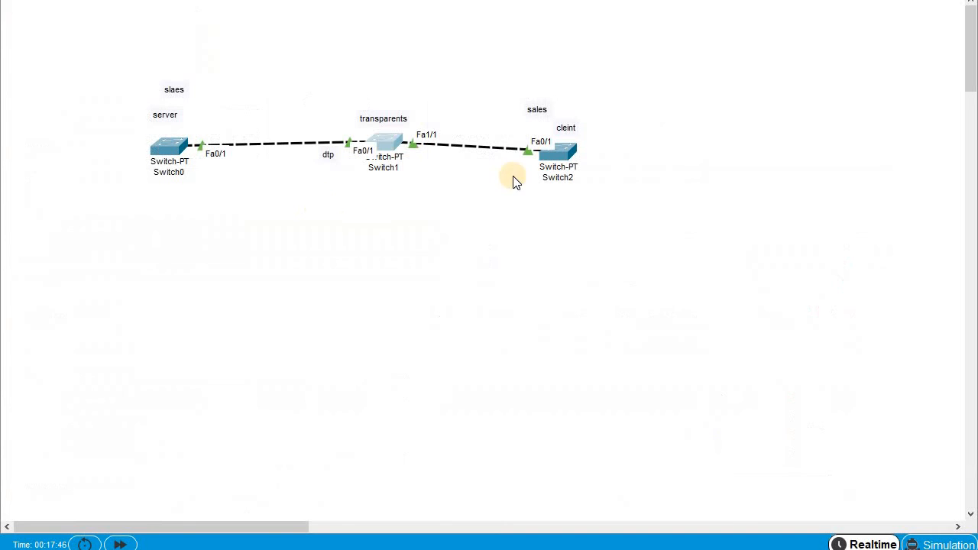
- On Switch2, exit VLAN database mode to apply changes
click(562, 157)
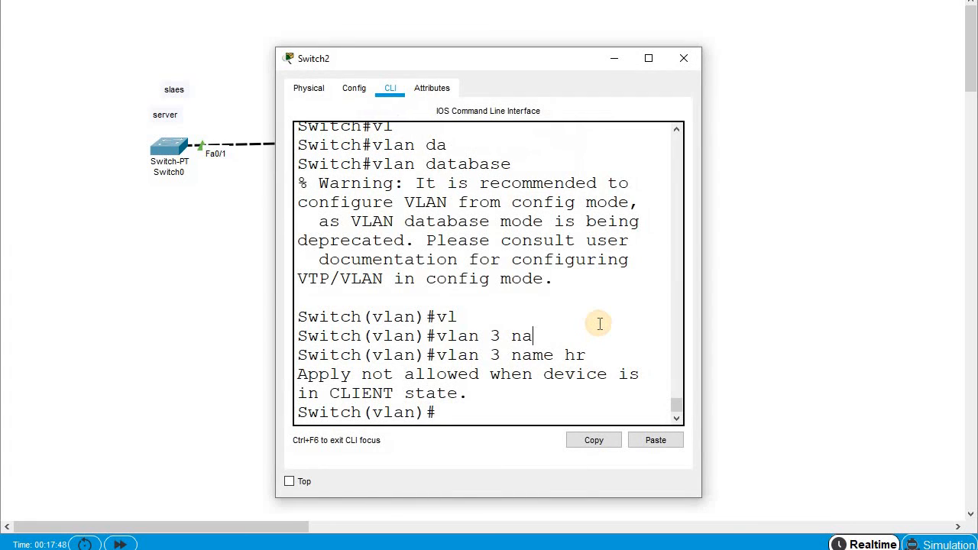
key(Return)
key(Return)
key(Return)
text(ex)
key(Tab)
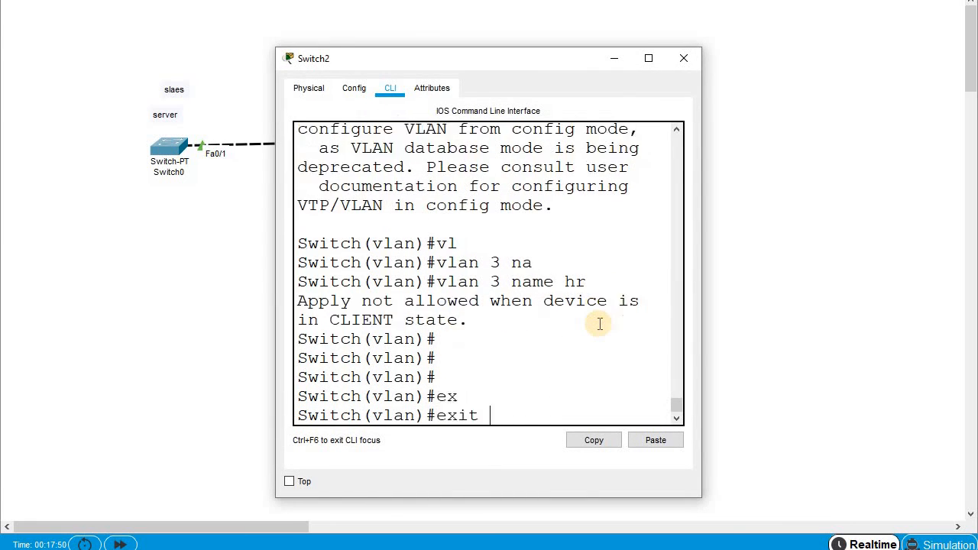
key(Return)
key(Return)
- Run show vlan on Switch2 and highlight VLAN 2 sales, with no VLAN 10 present
text(sh v)
key(Tab)
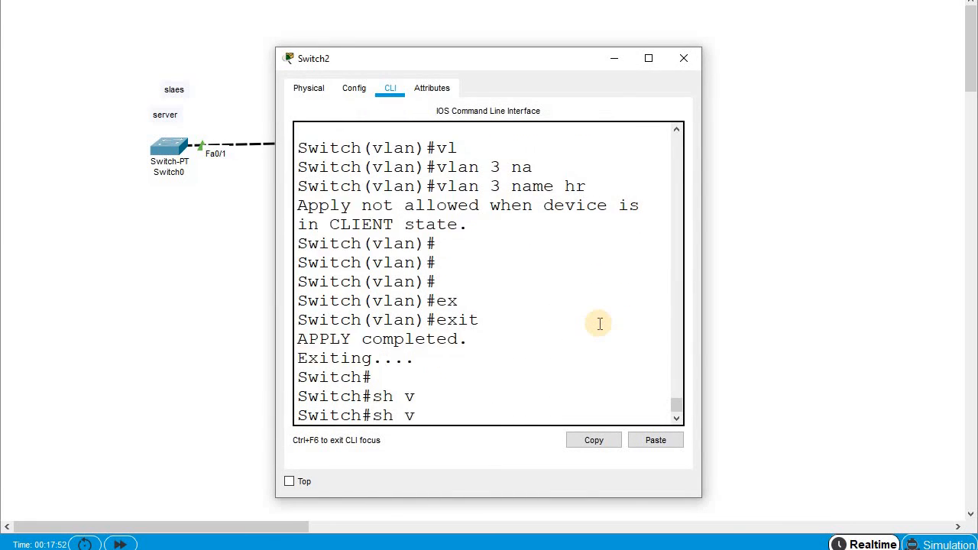
text(l)
key(Tab)
key(Return)
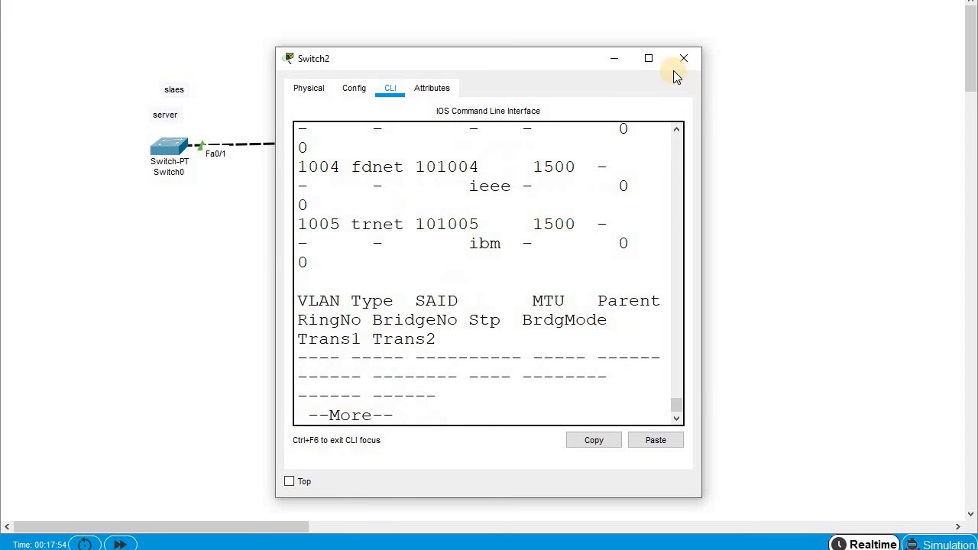
click(654, 60)
drag(64, 207, 397, 231)
key(alt+Tab)
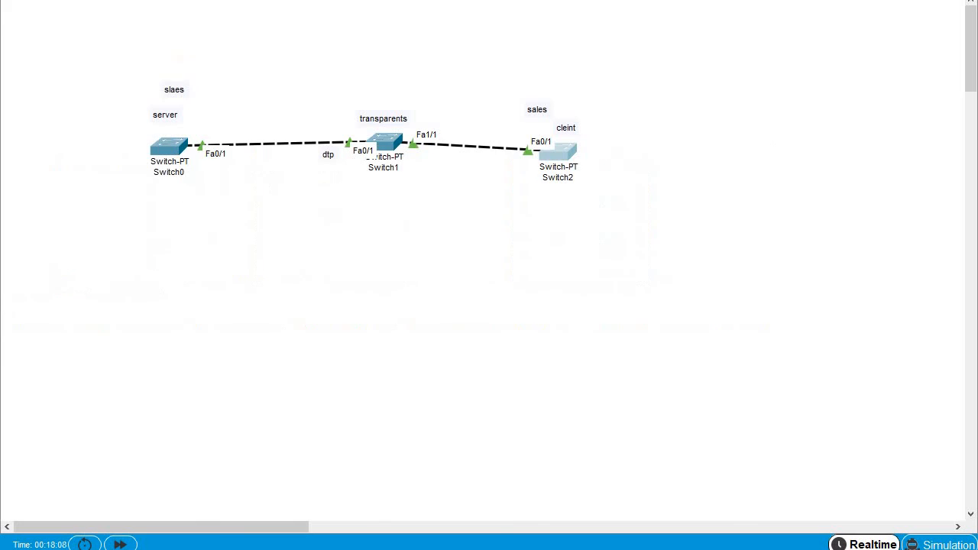
- Place a note above the switch topology reading 'How to conifure VTP mod'
click(259, 55)
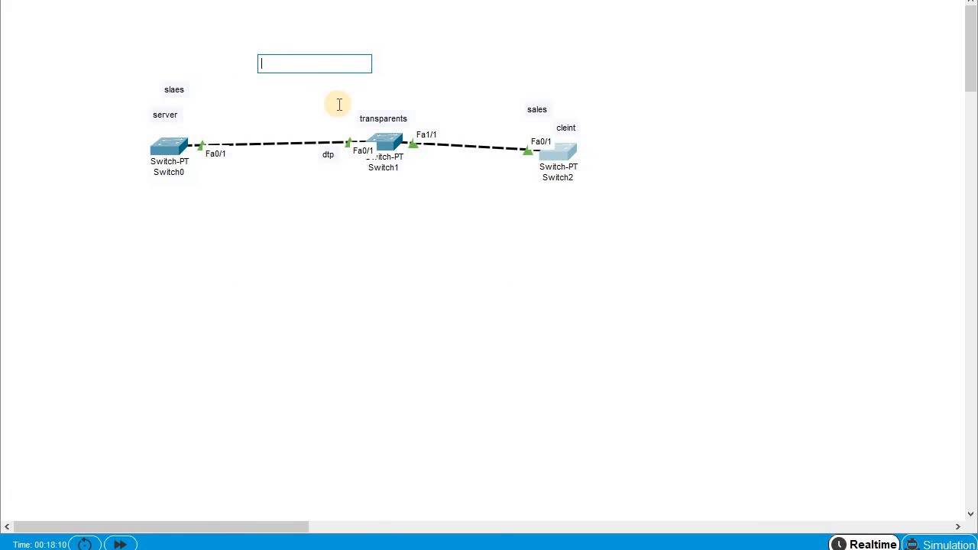
text(How to conifure)
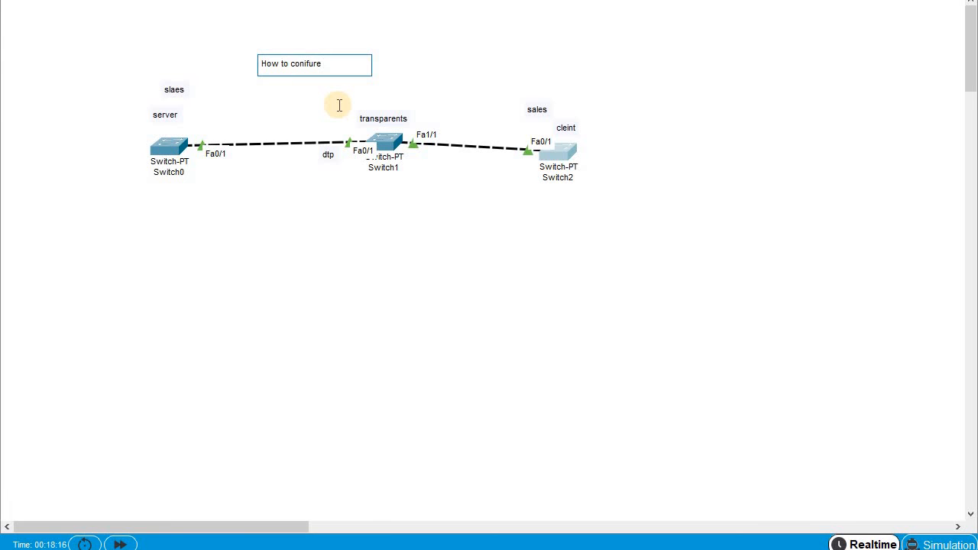
text( VTP mod)
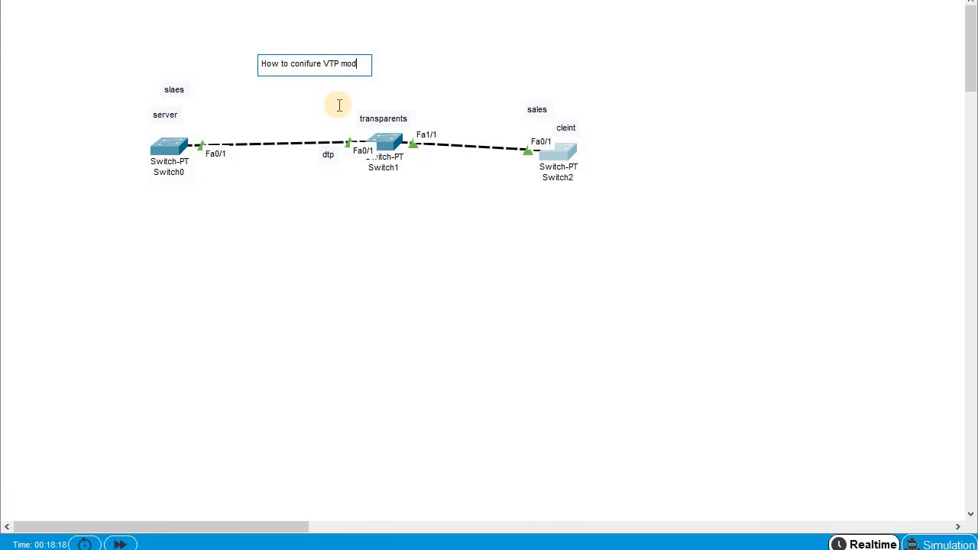